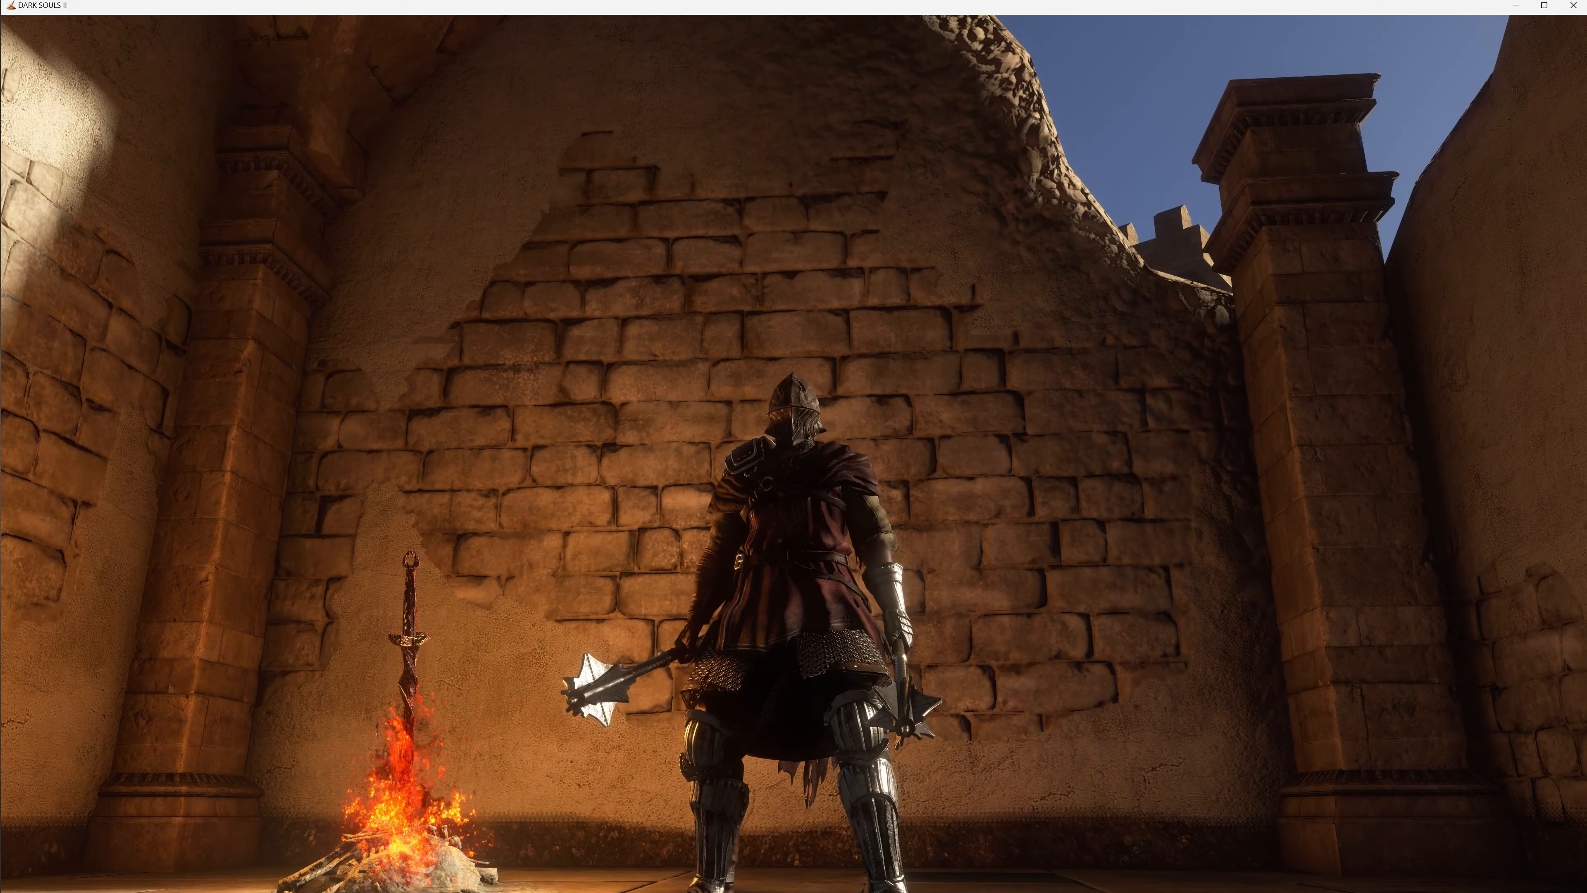
Switch to the File Explorer window showing the Game folder and open its tex_dump folder
key("alt+Tab")
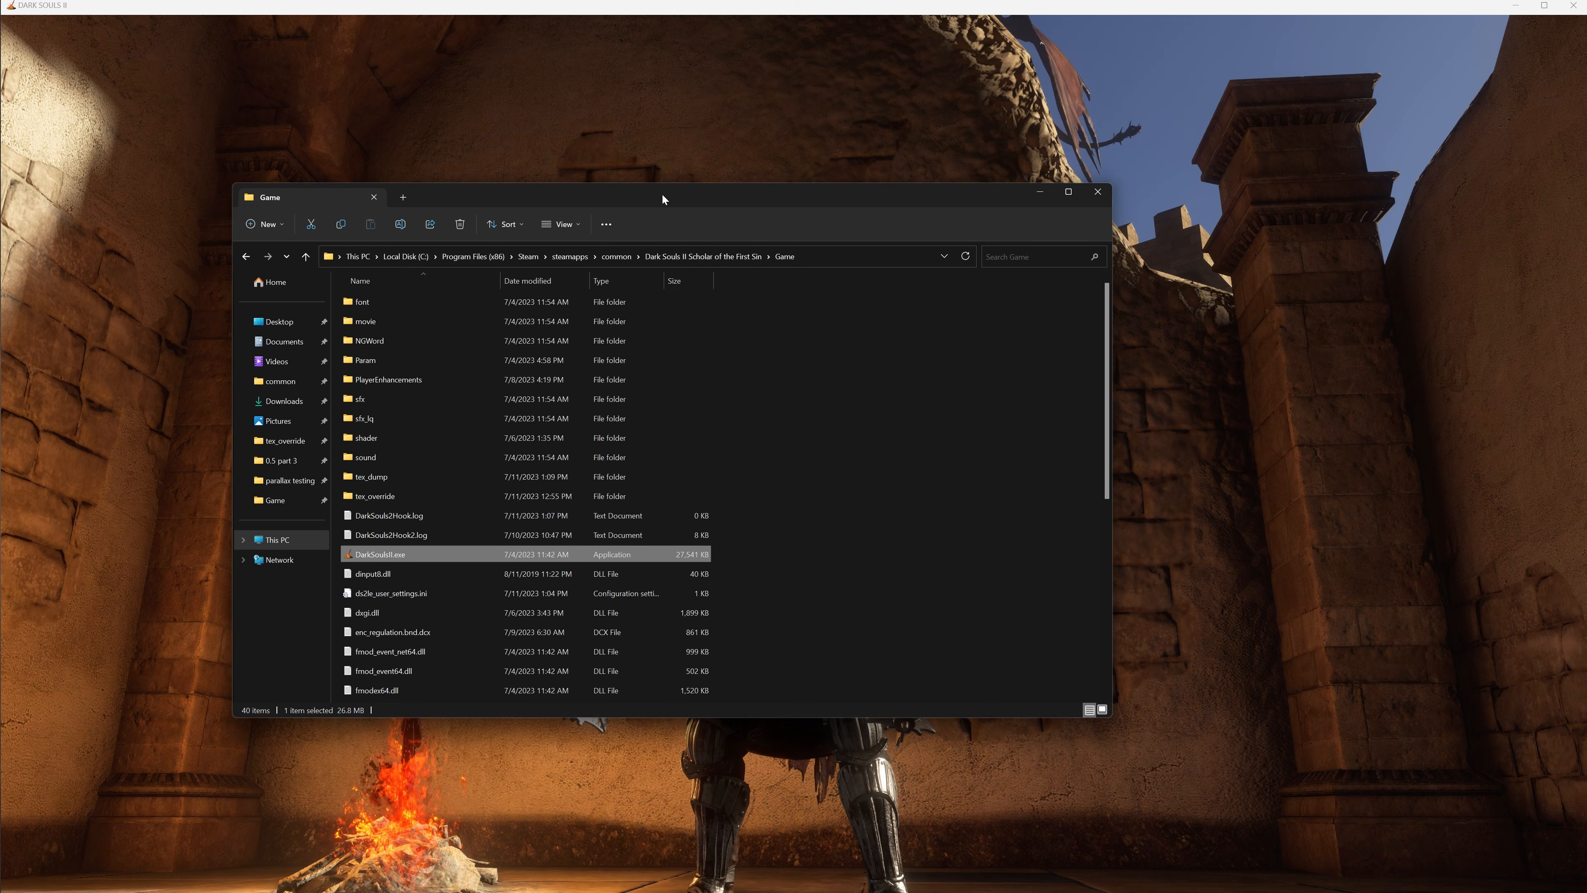
left_click_drag(659, 195, 1131, 193)
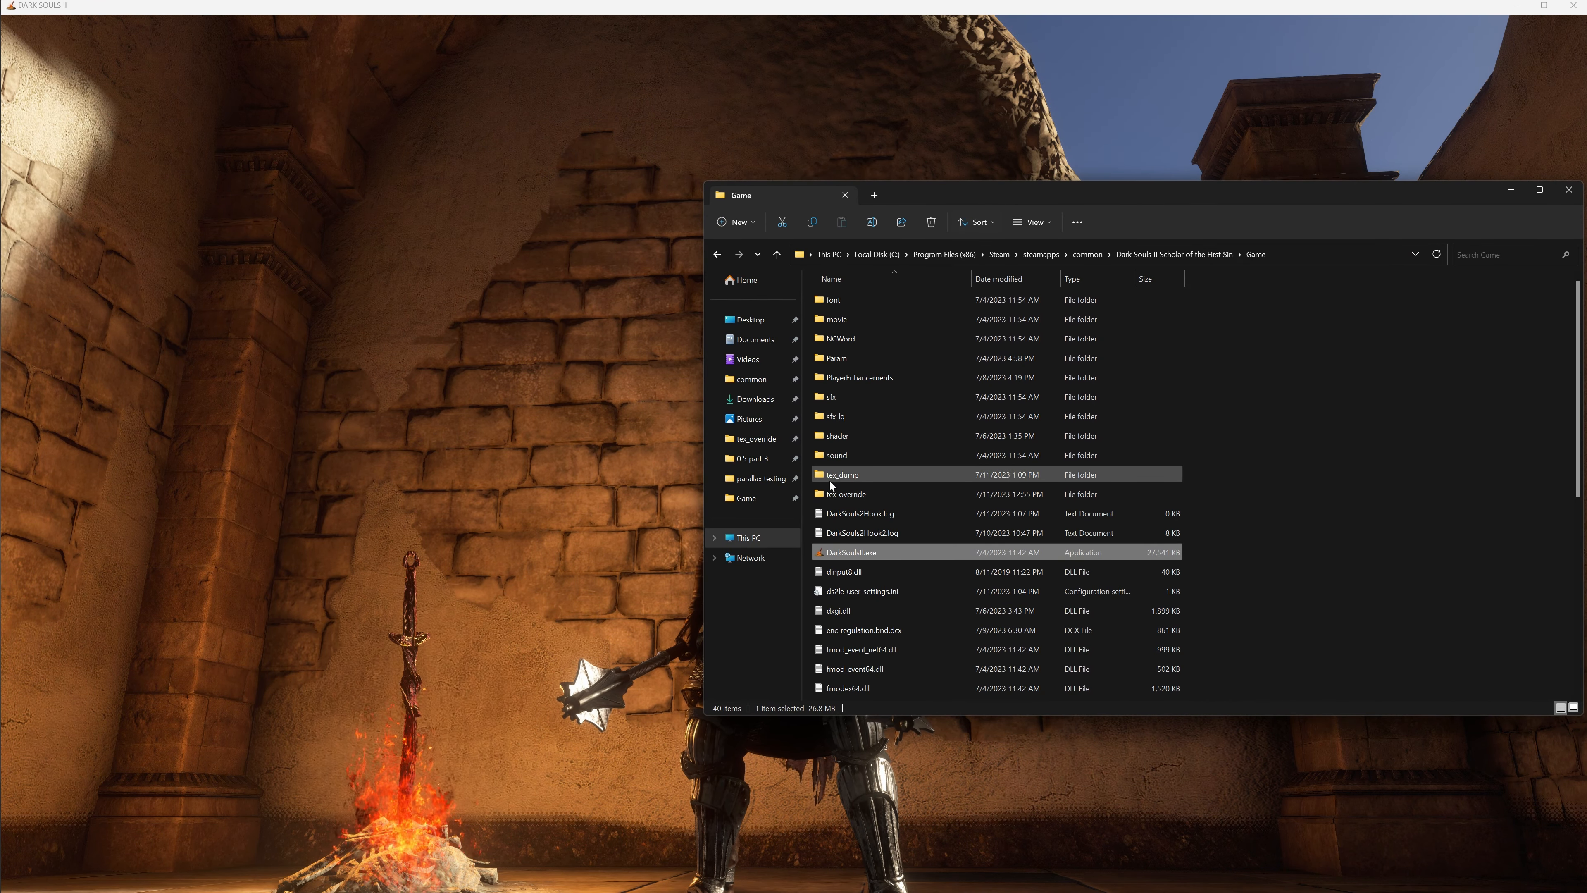
left_click(847, 476)
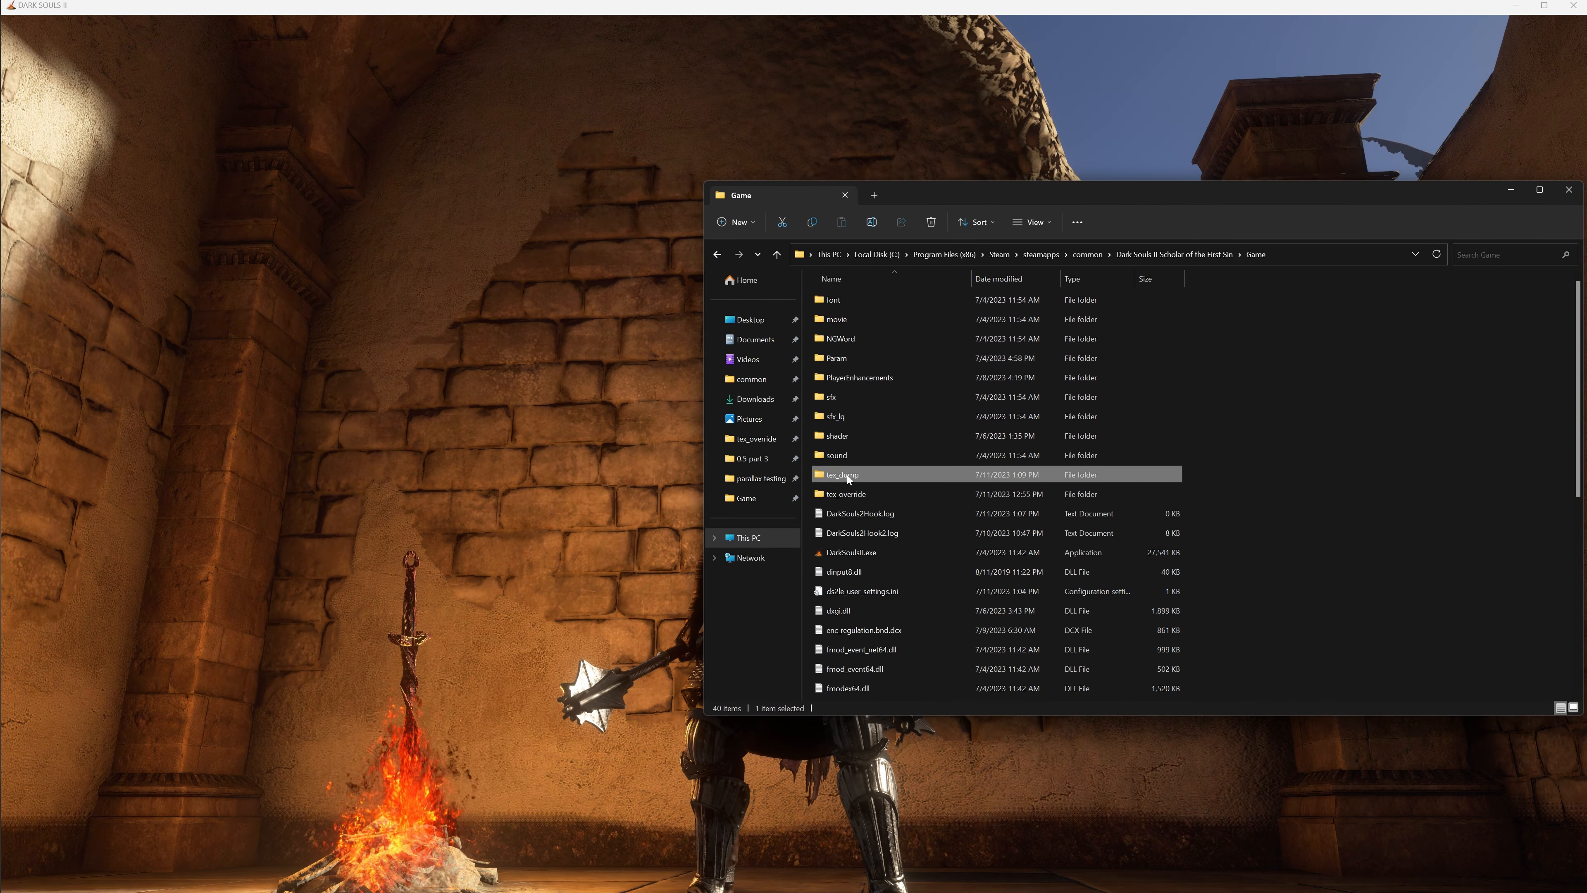
double_click(899, 476)
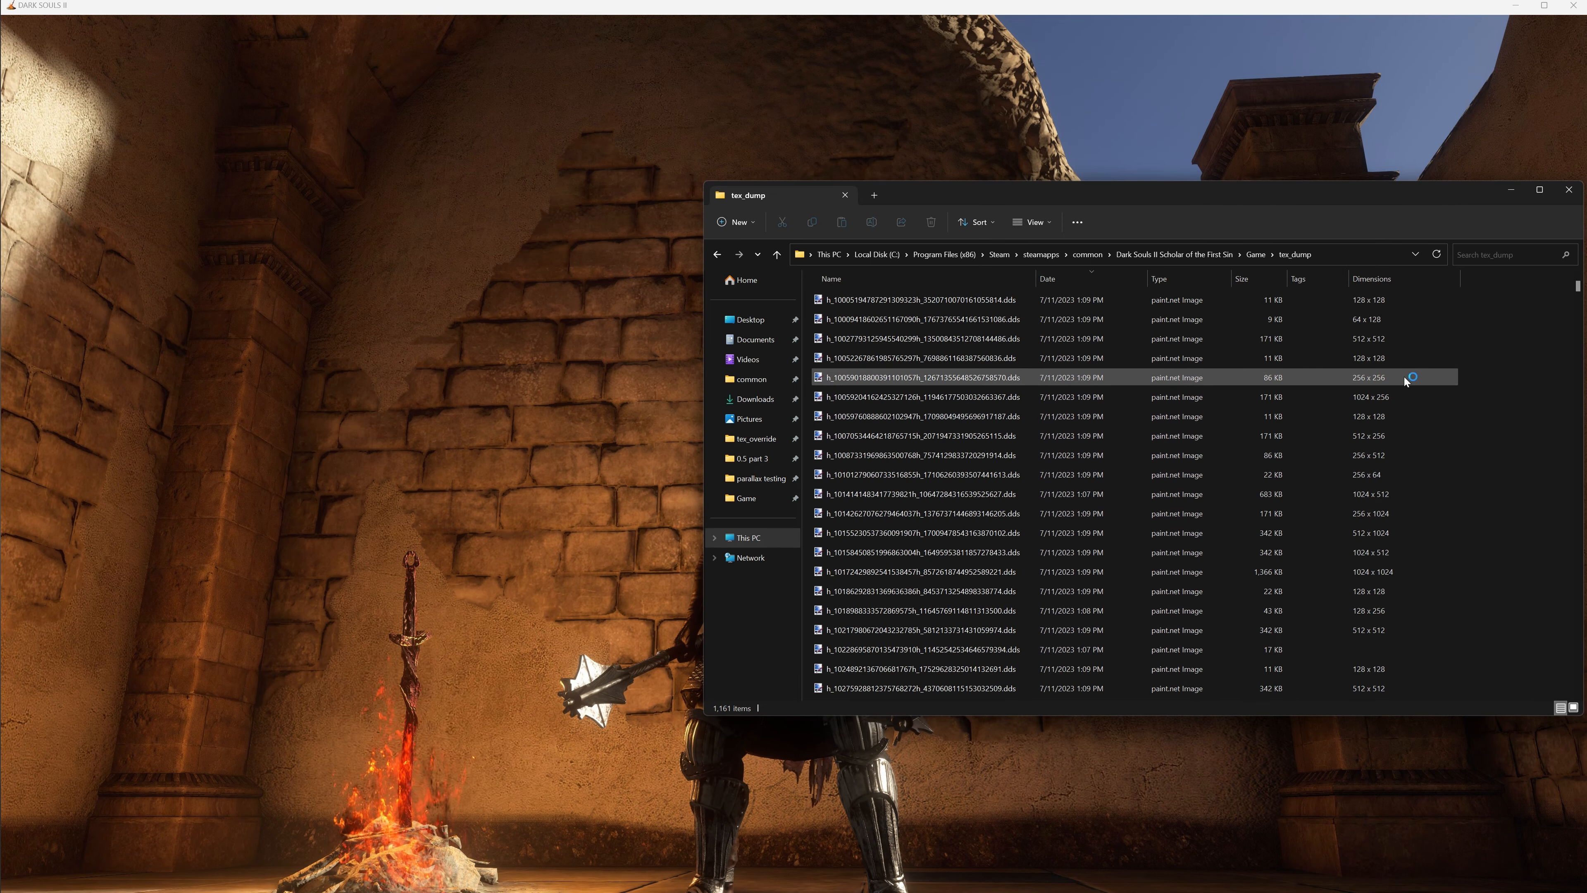
Show the tex_dump files as extra large icons and shift the window clear of the screen edge
right_click(1466, 426)
mouse_move(1469, 436)
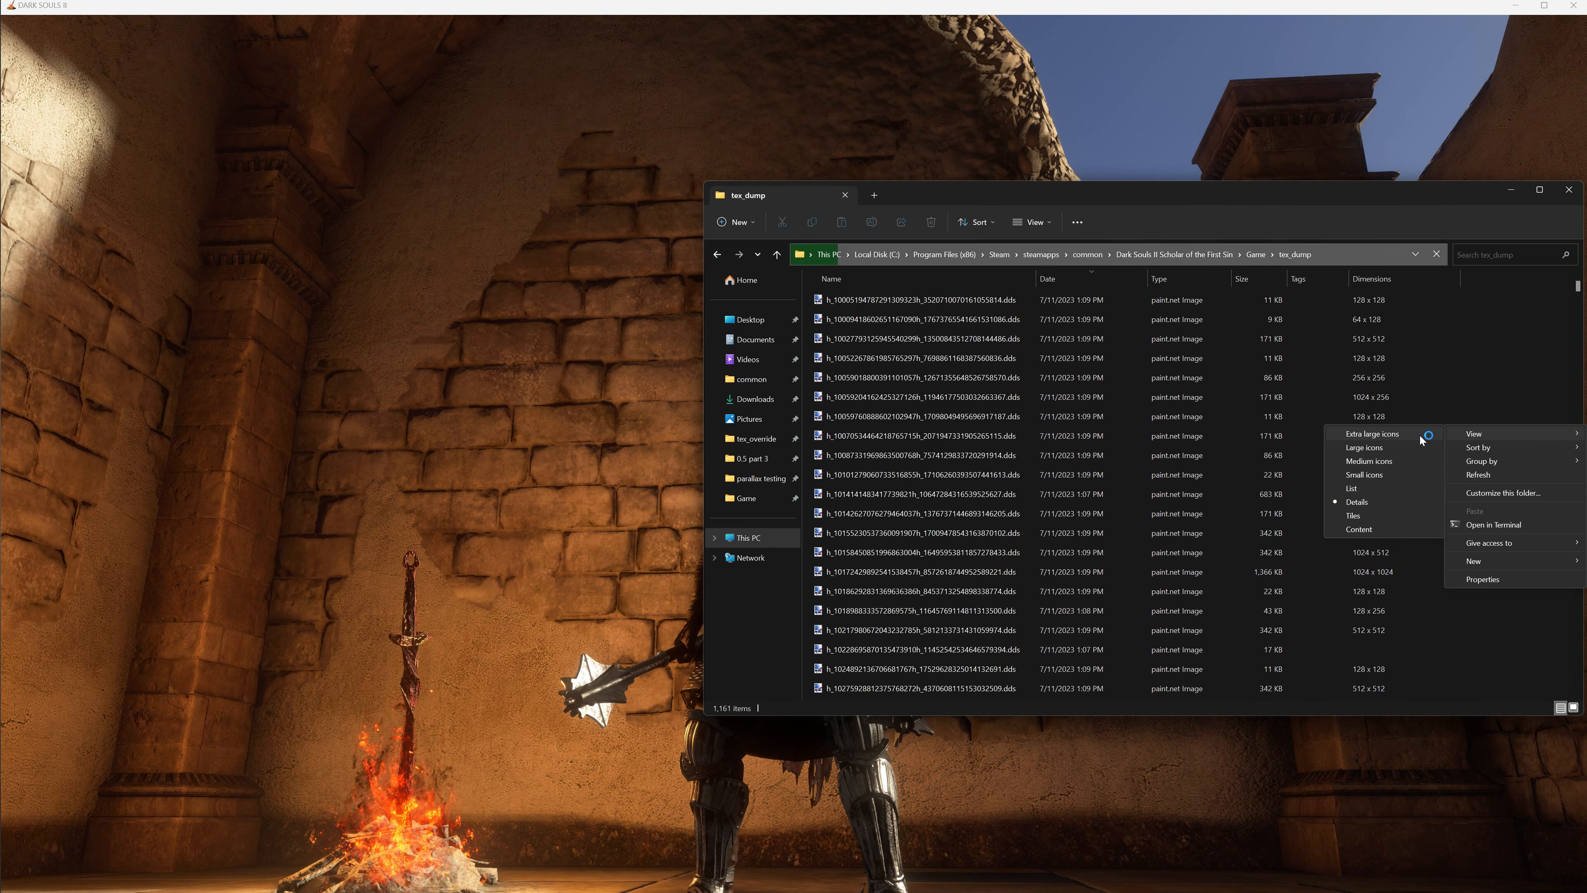
left_click(1350, 433)
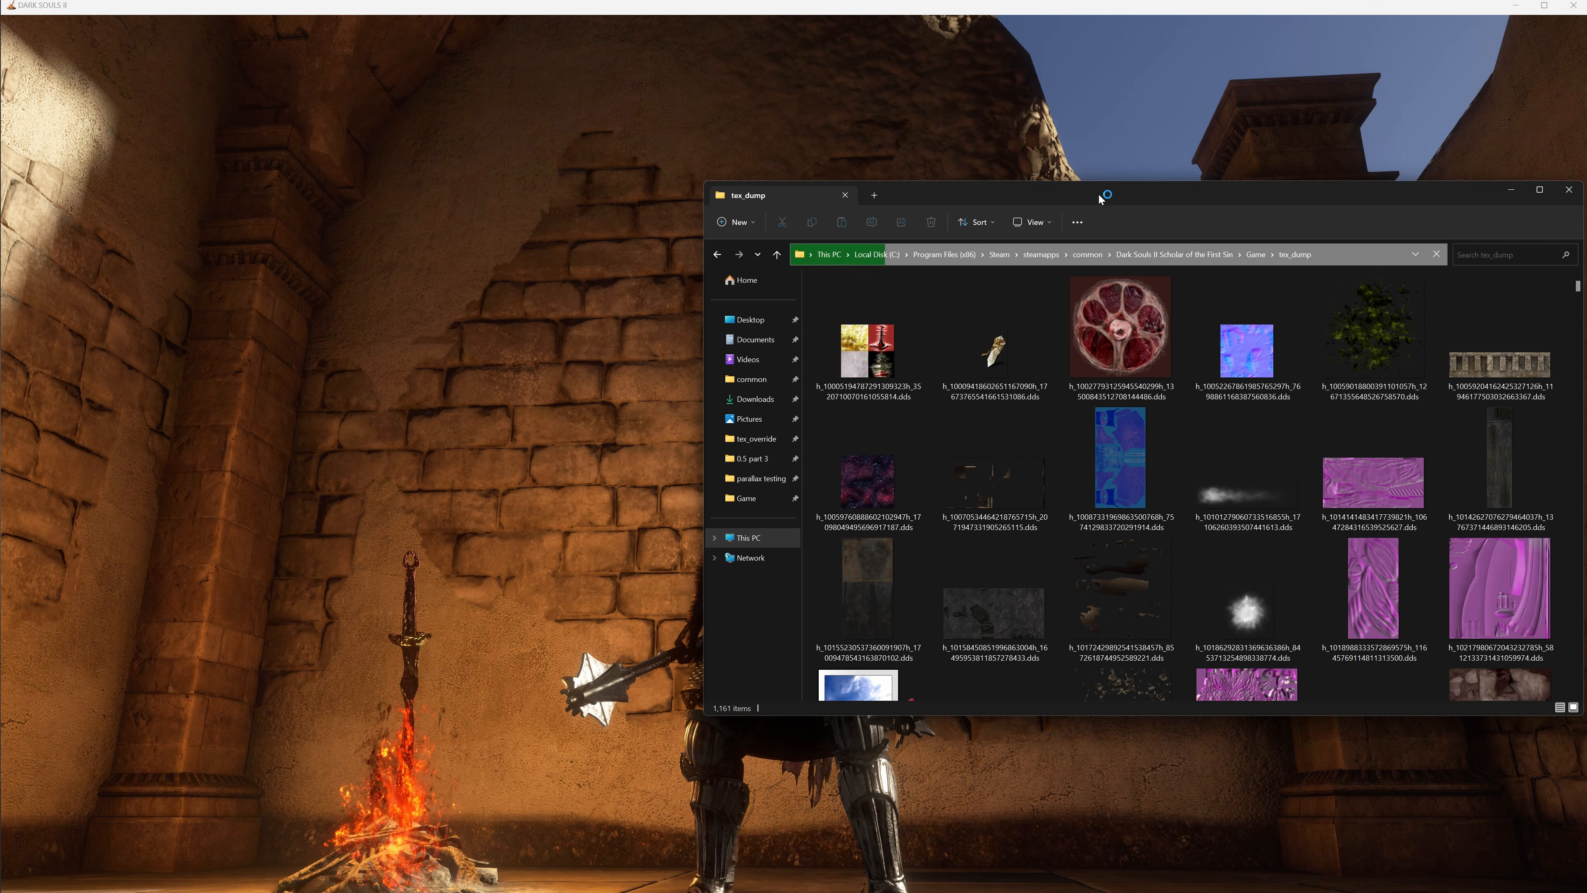
left_click_drag(1105, 202, 940, 200)
Browse the dumped .dds texture thumbnails and examine several of the dark, similar-looking textures
scroll(995, 468, "down", 6)
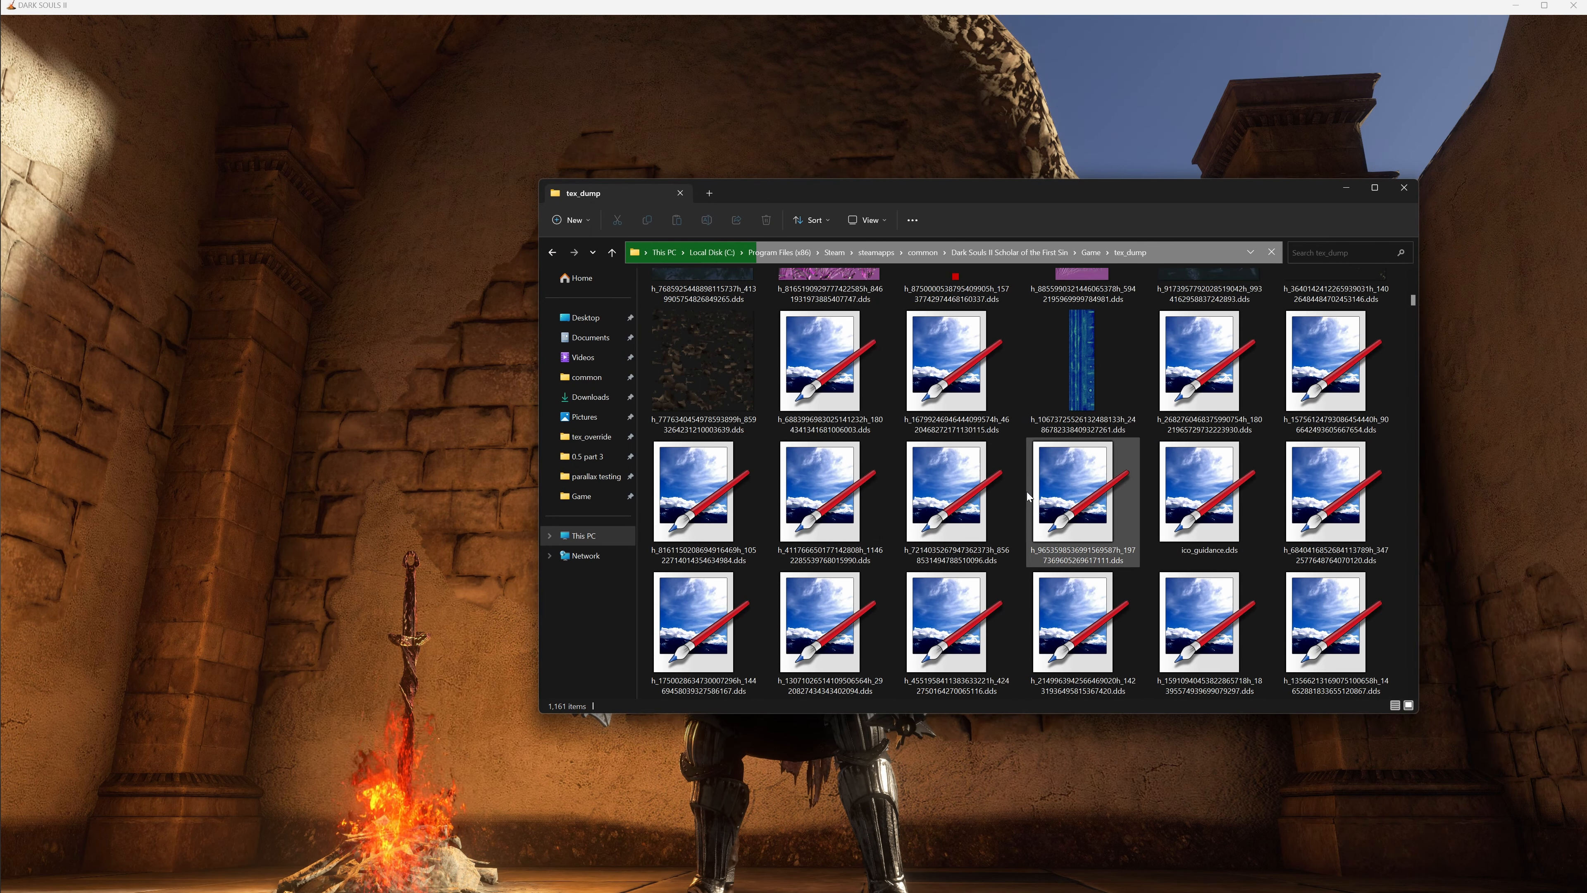
scroll(959, 528, "down", 10)
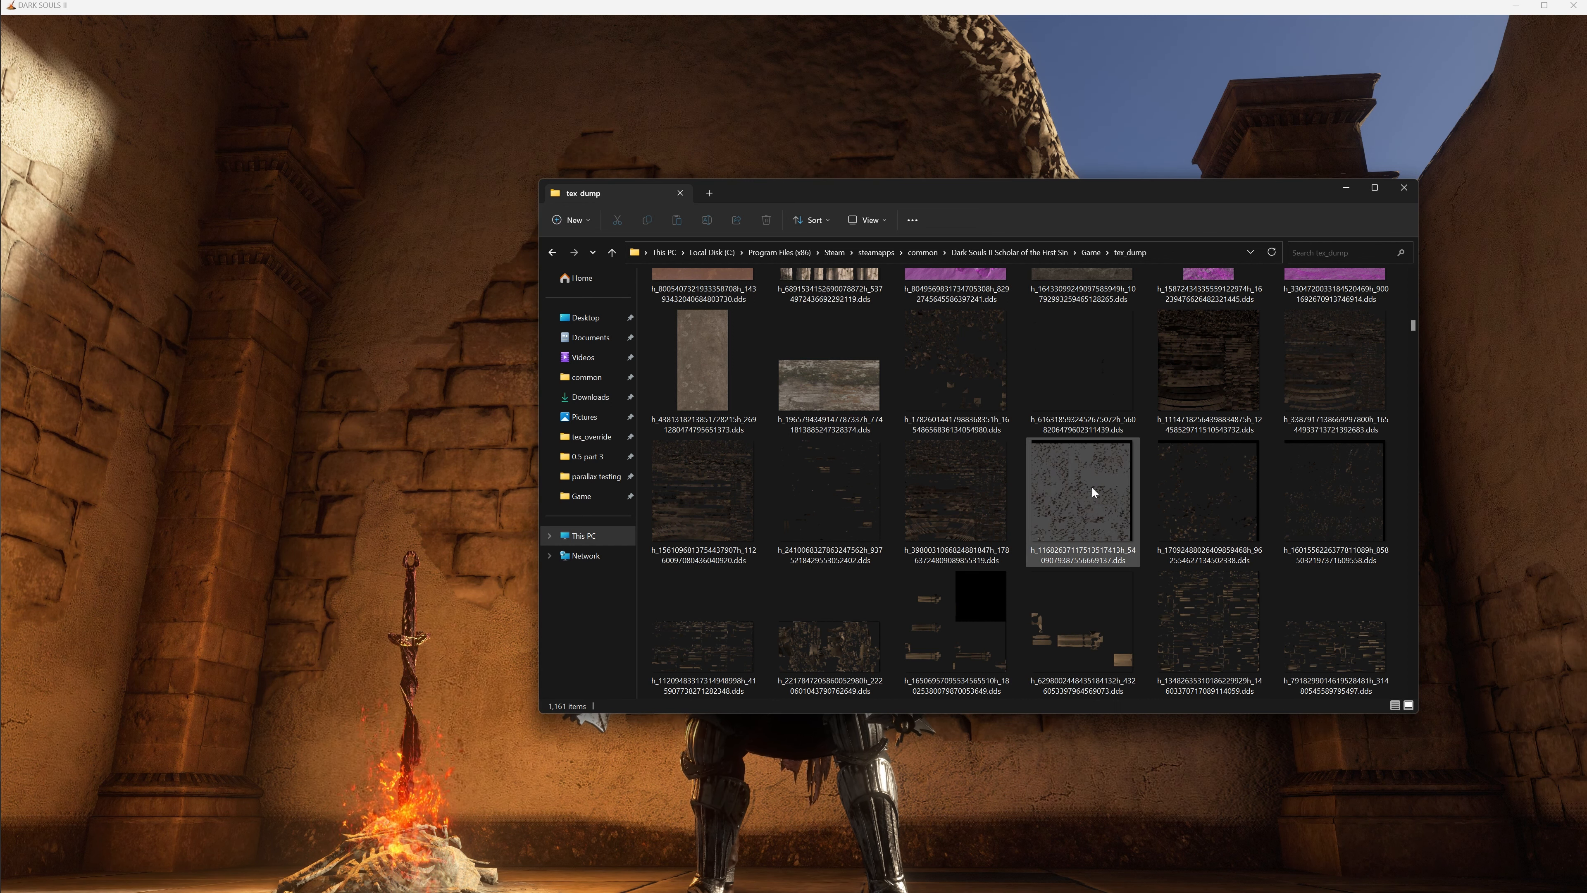
left_click(684, 522)
left_click(795, 499)
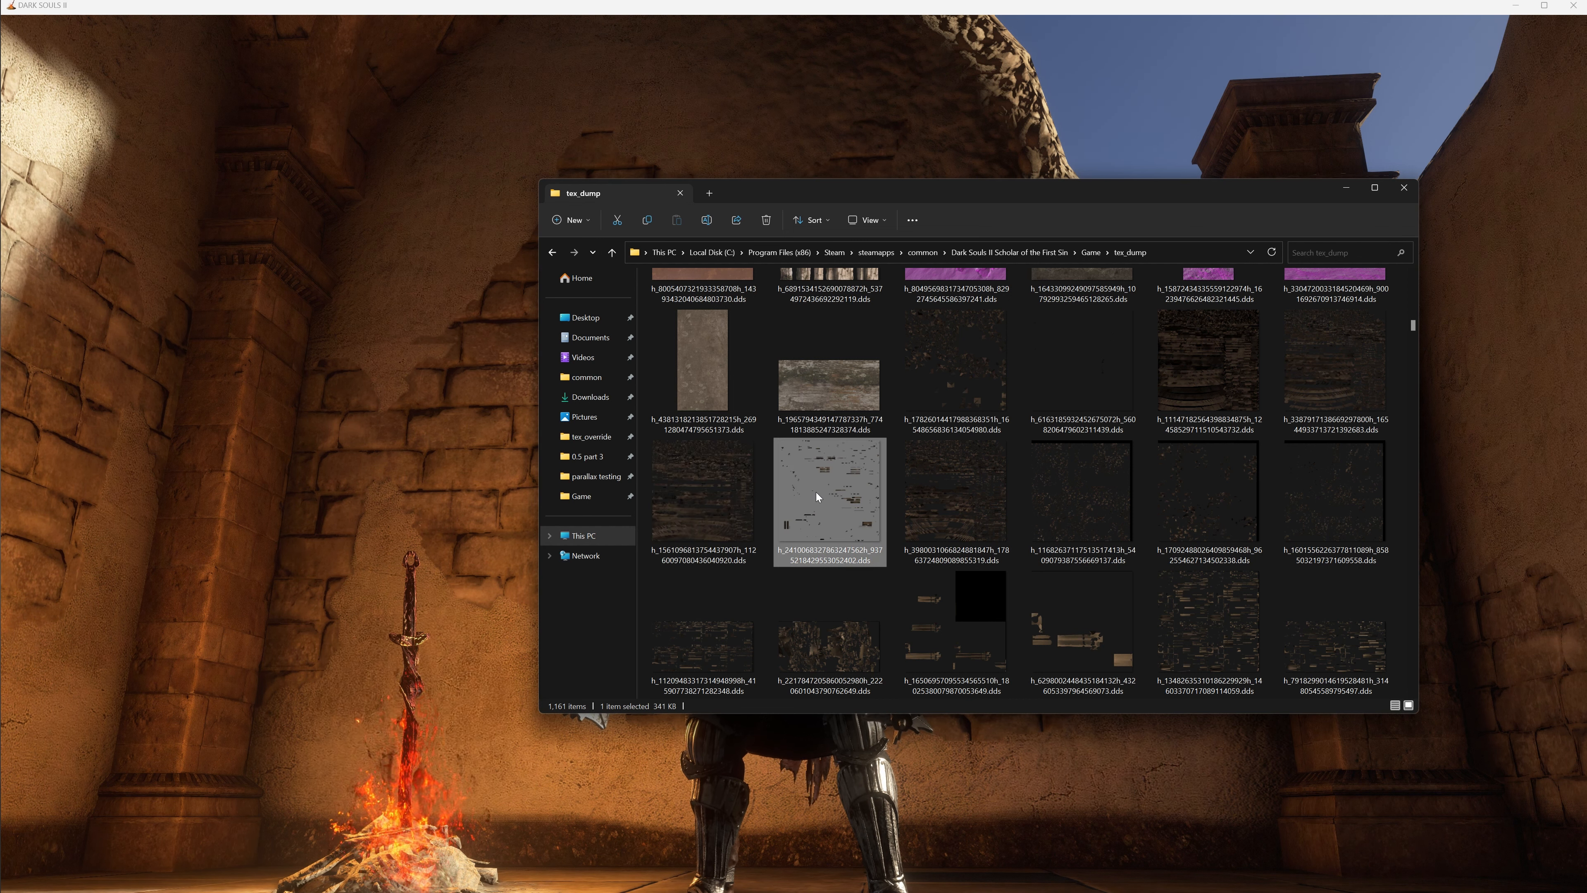
left_click(945, 494)
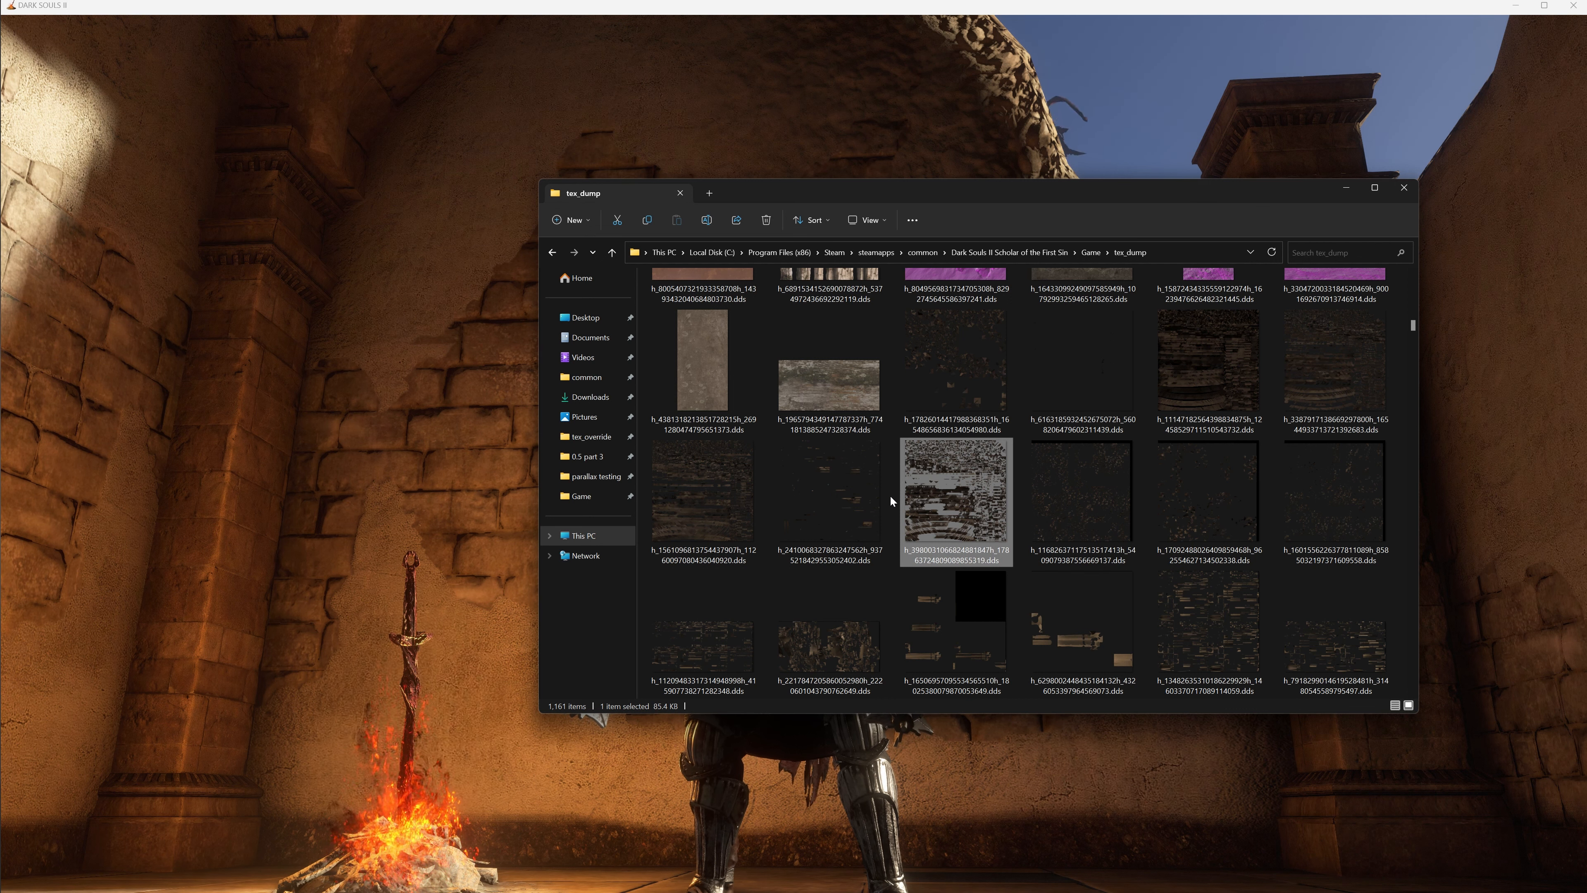
left_click(890, 495)
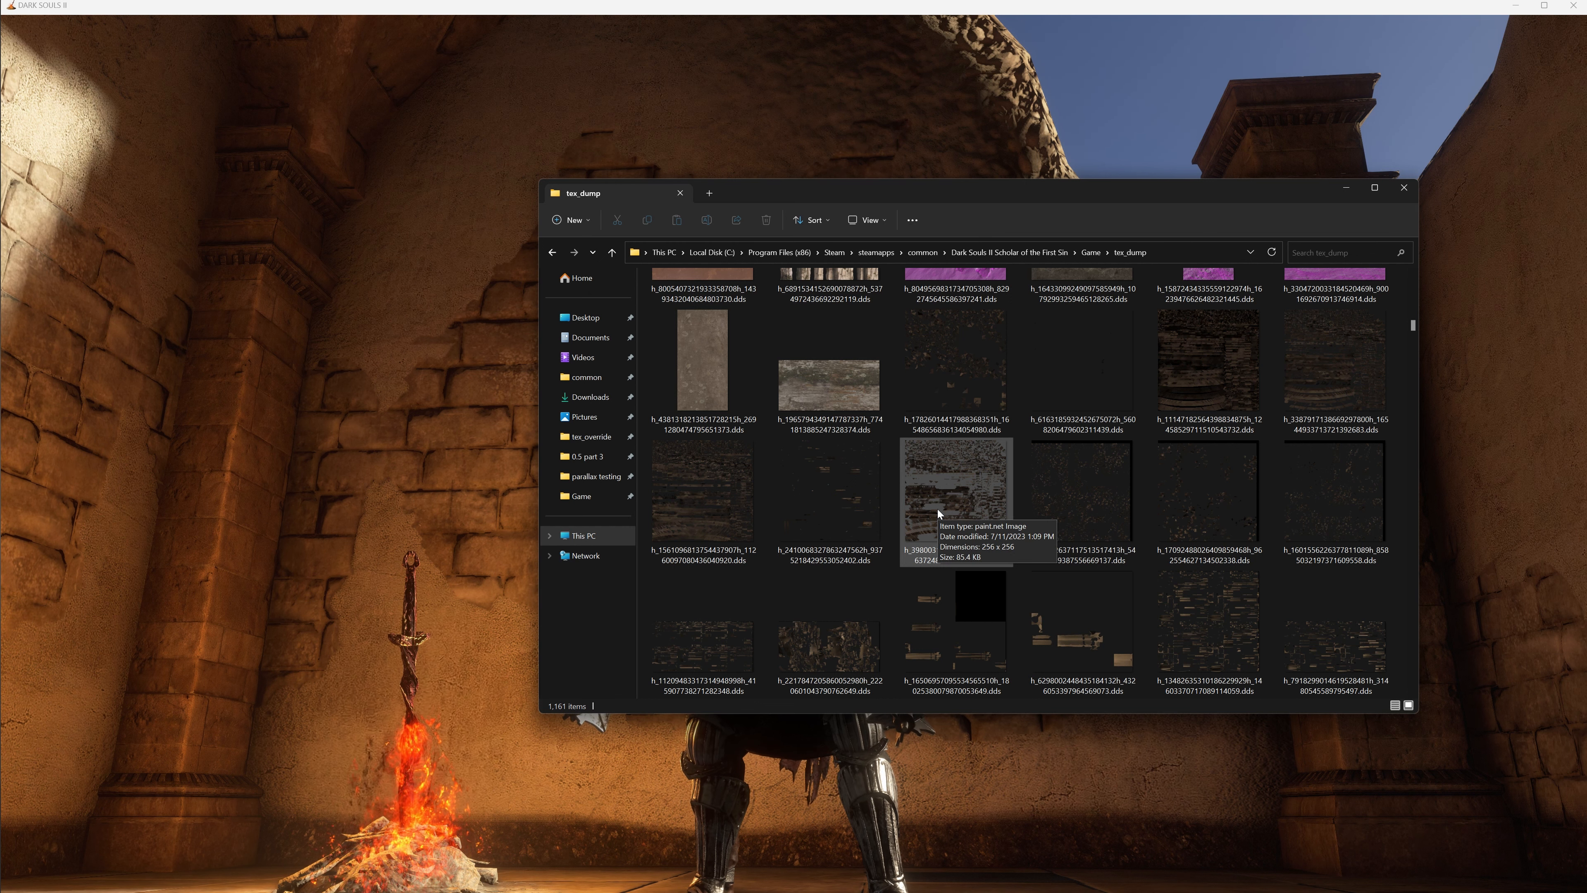
scroll(937, 509, "down", 4)
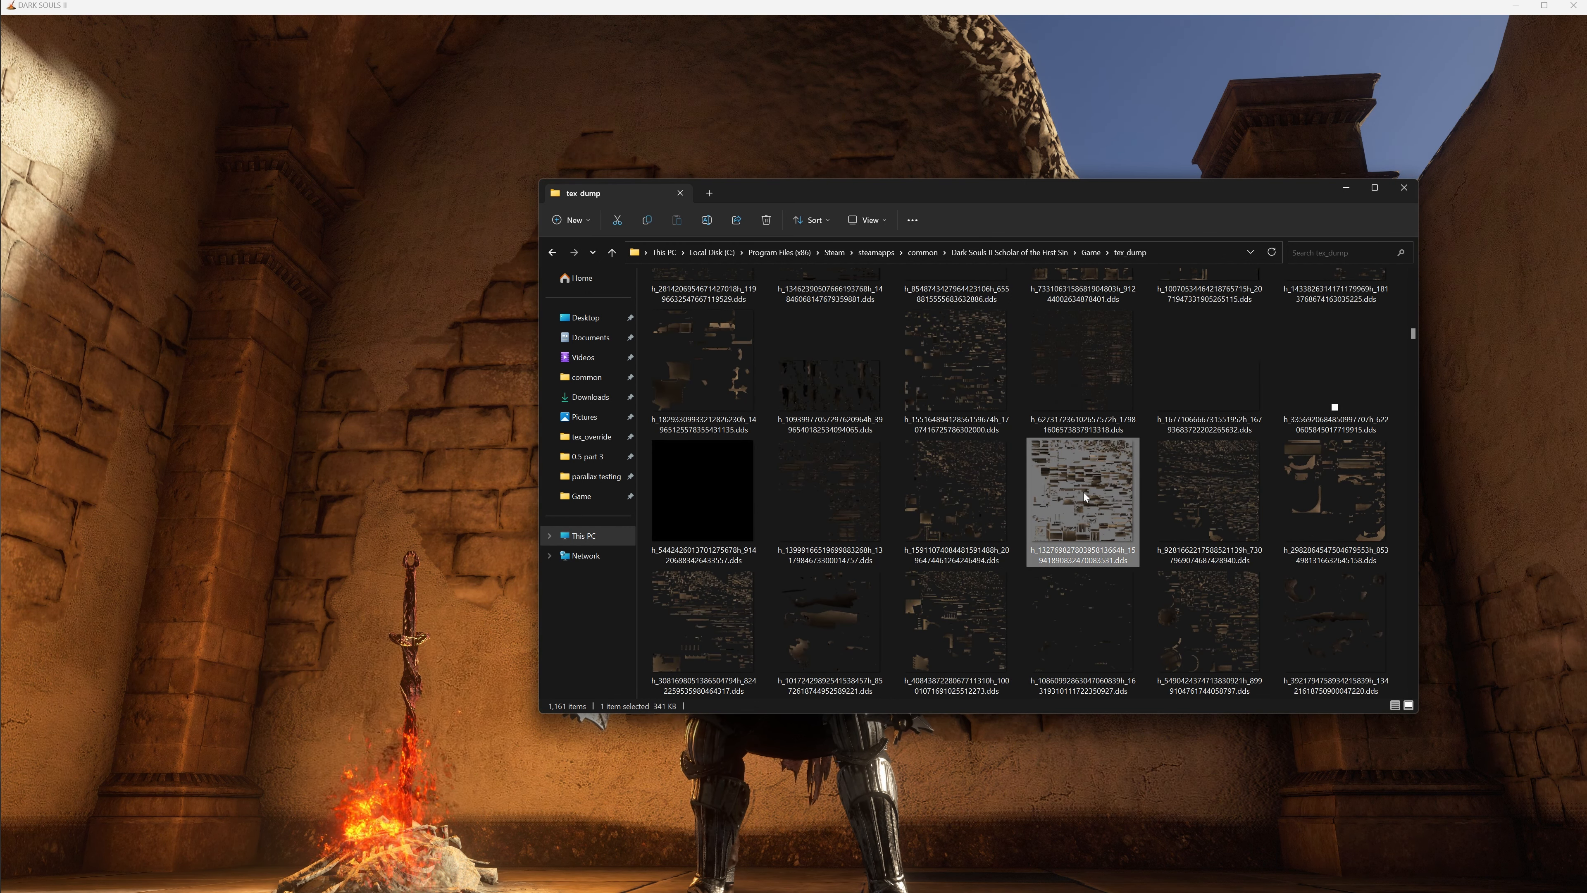
left_click(789, 497)
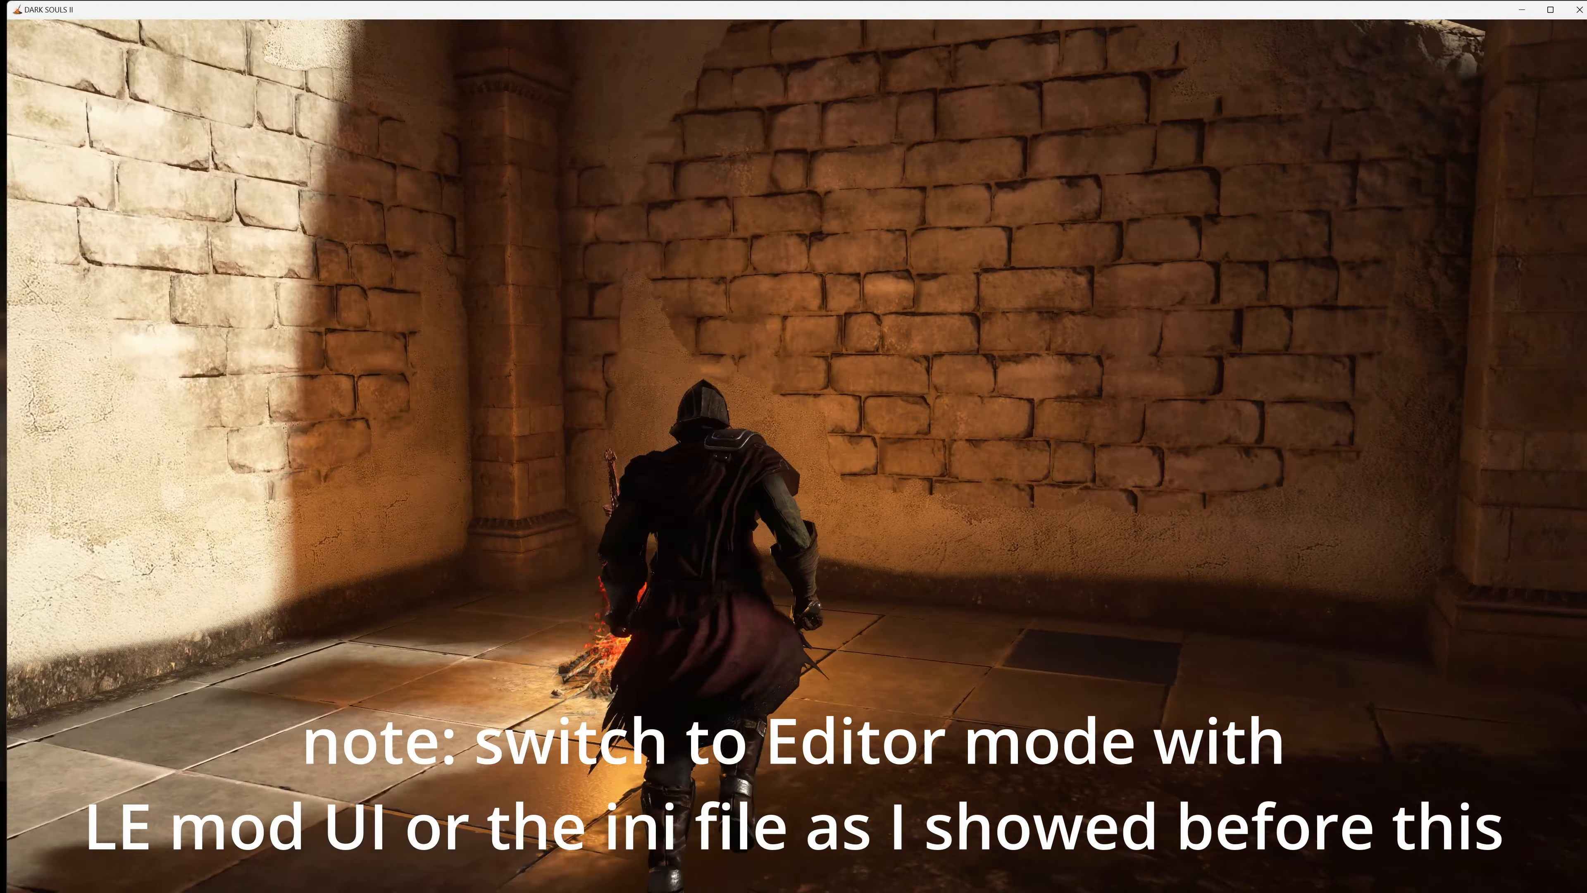
In Dark Souls II, face the brick wall beside the bonfire and capture the scene's draw calls in the texture override module
key("d")
key("s")
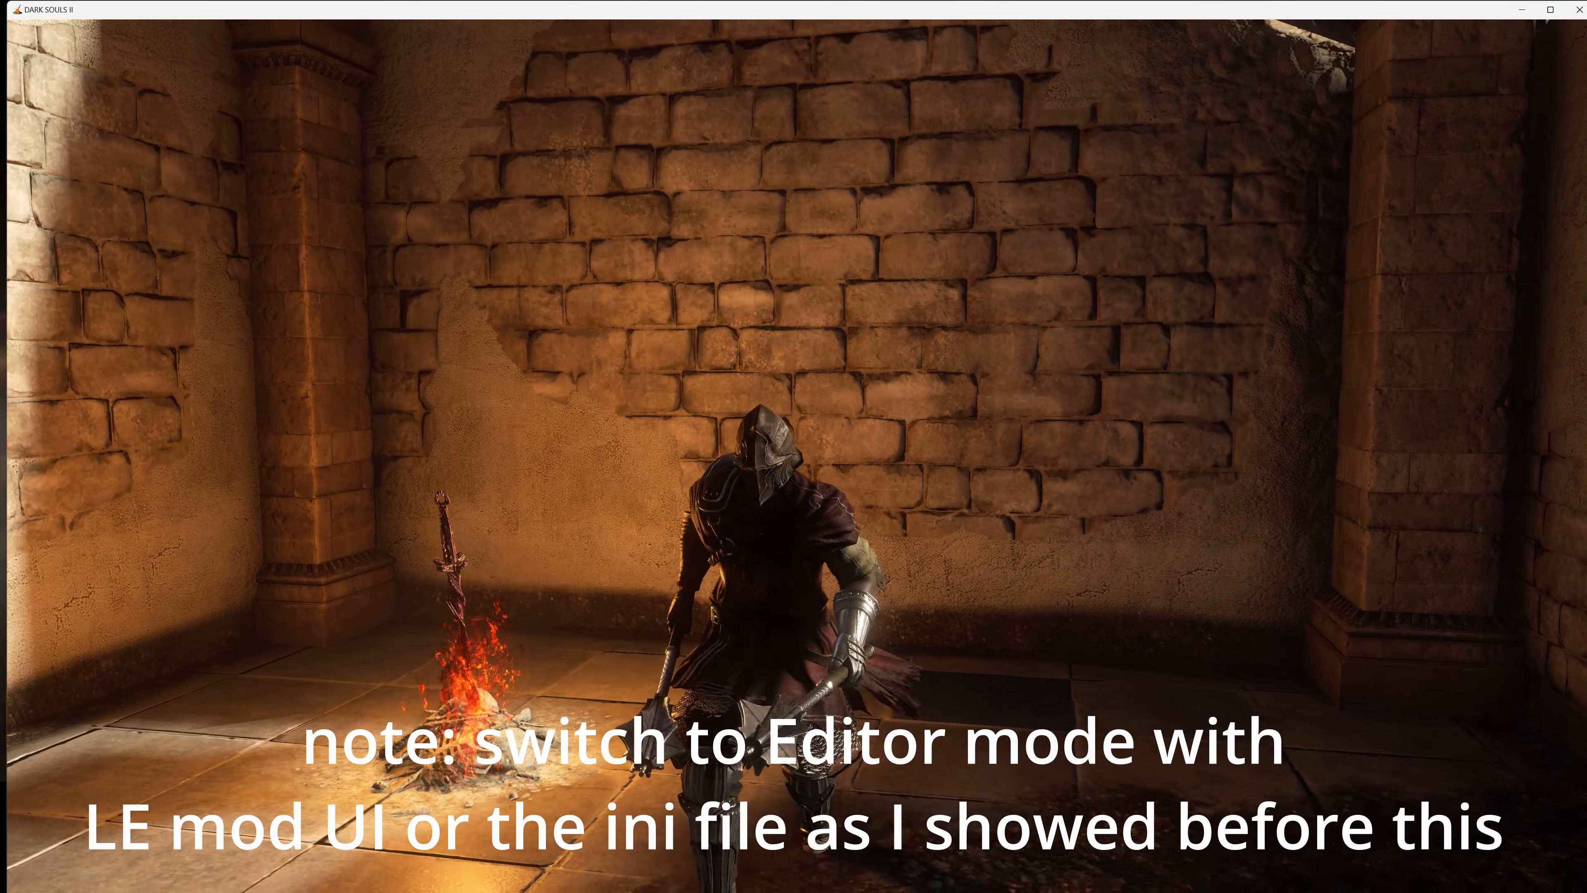
key("a")
key("w")
key("Insert")
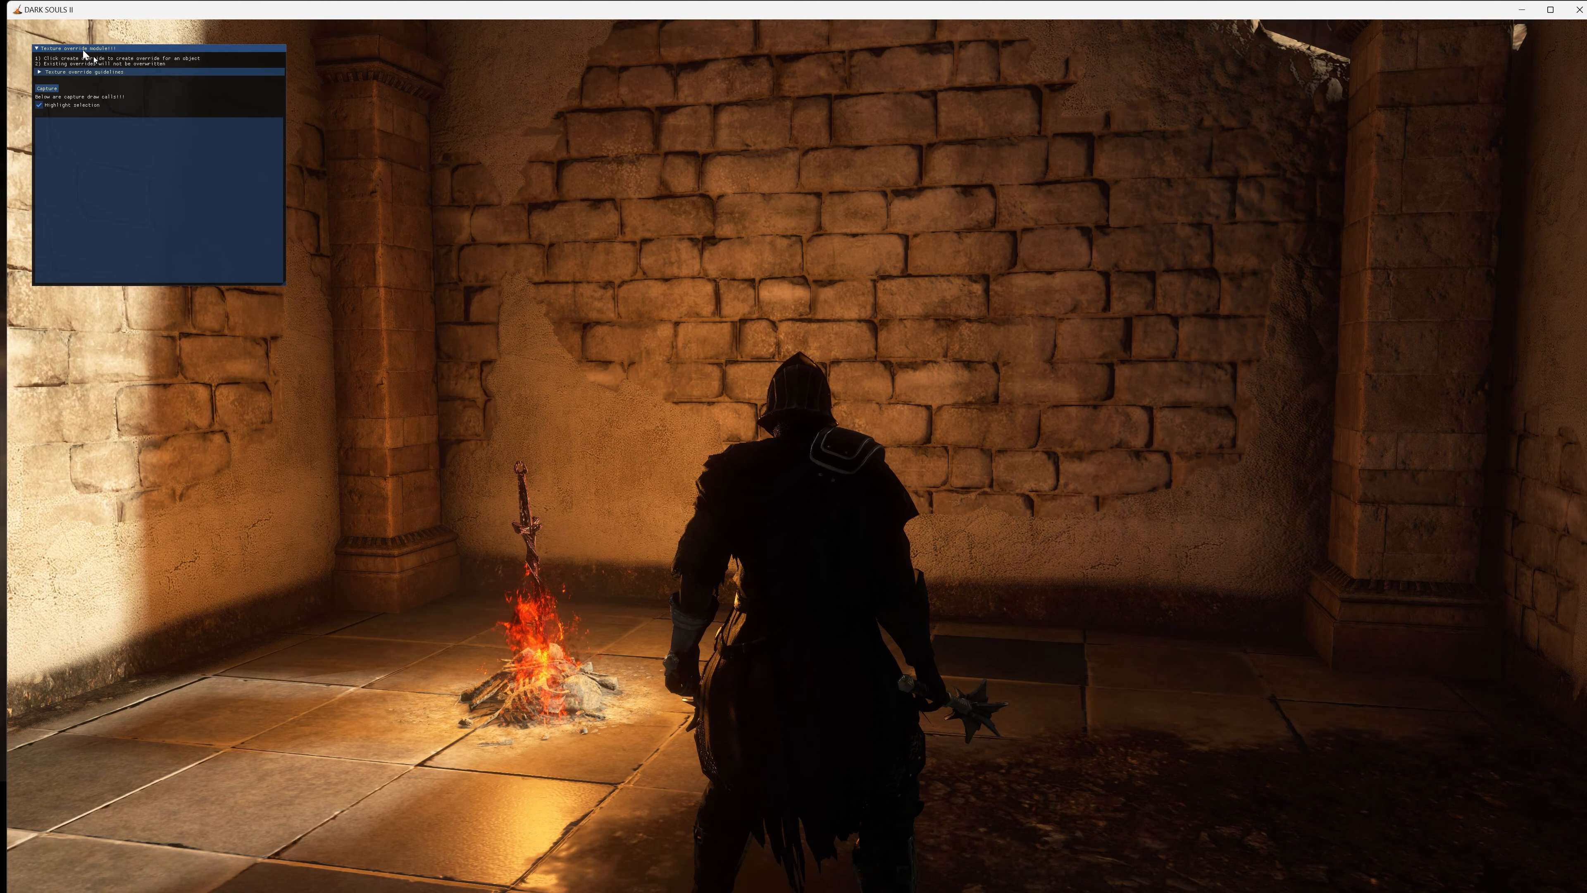
left_click(48, 89)
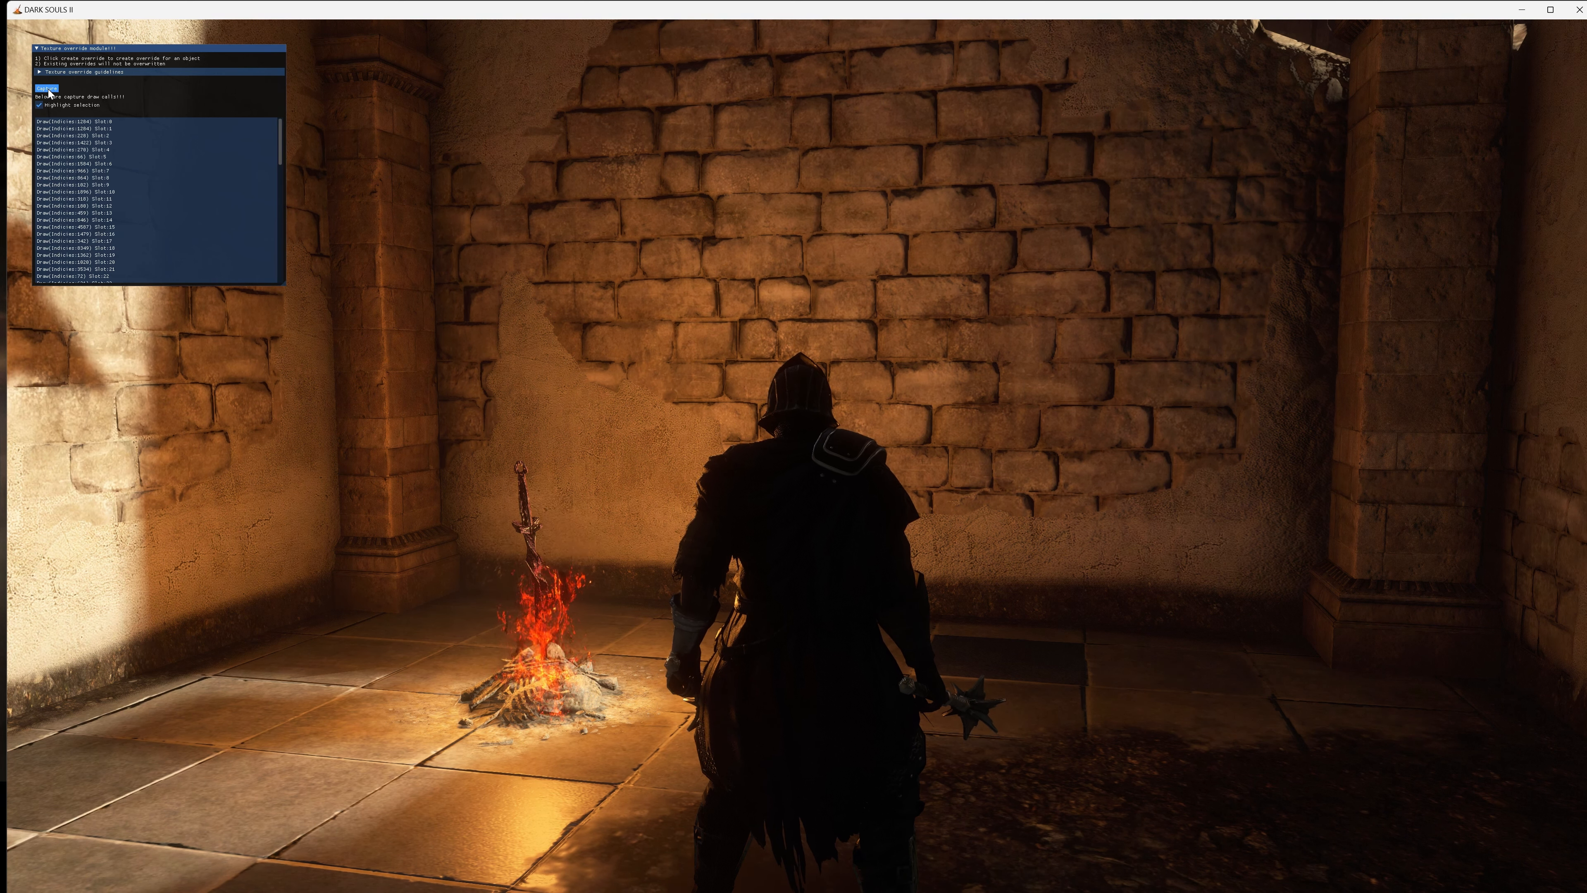
Go through the captured draw calls one by one and select the one that highlights the large brick wall, Slot:38
left_click(98, 124)
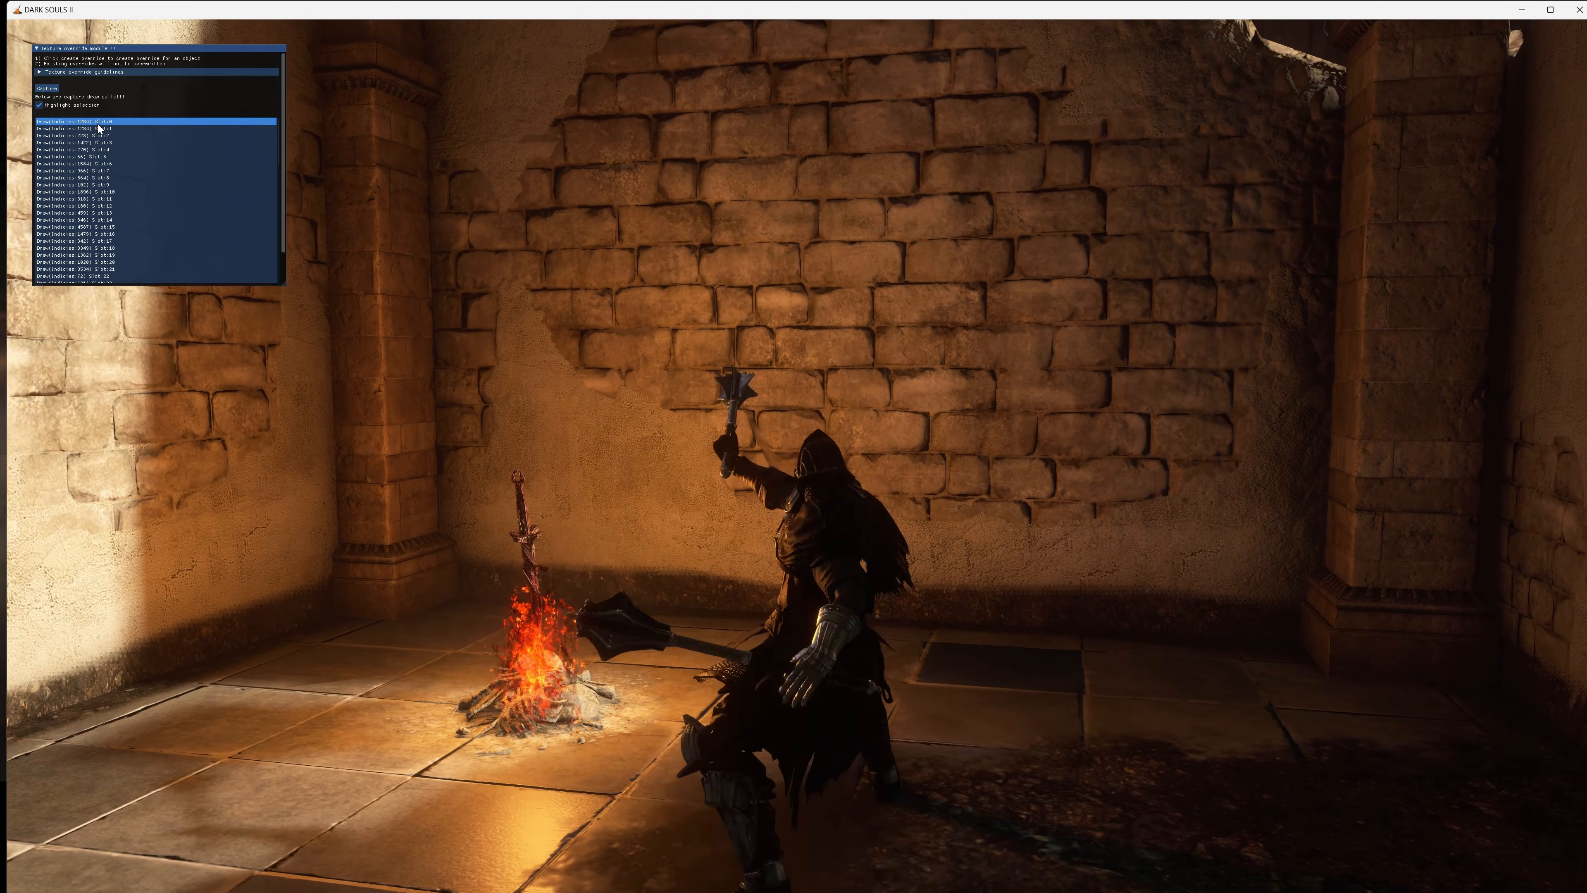
key("Down")
key("Down")
key("Down")
key("Down")
key("Down")
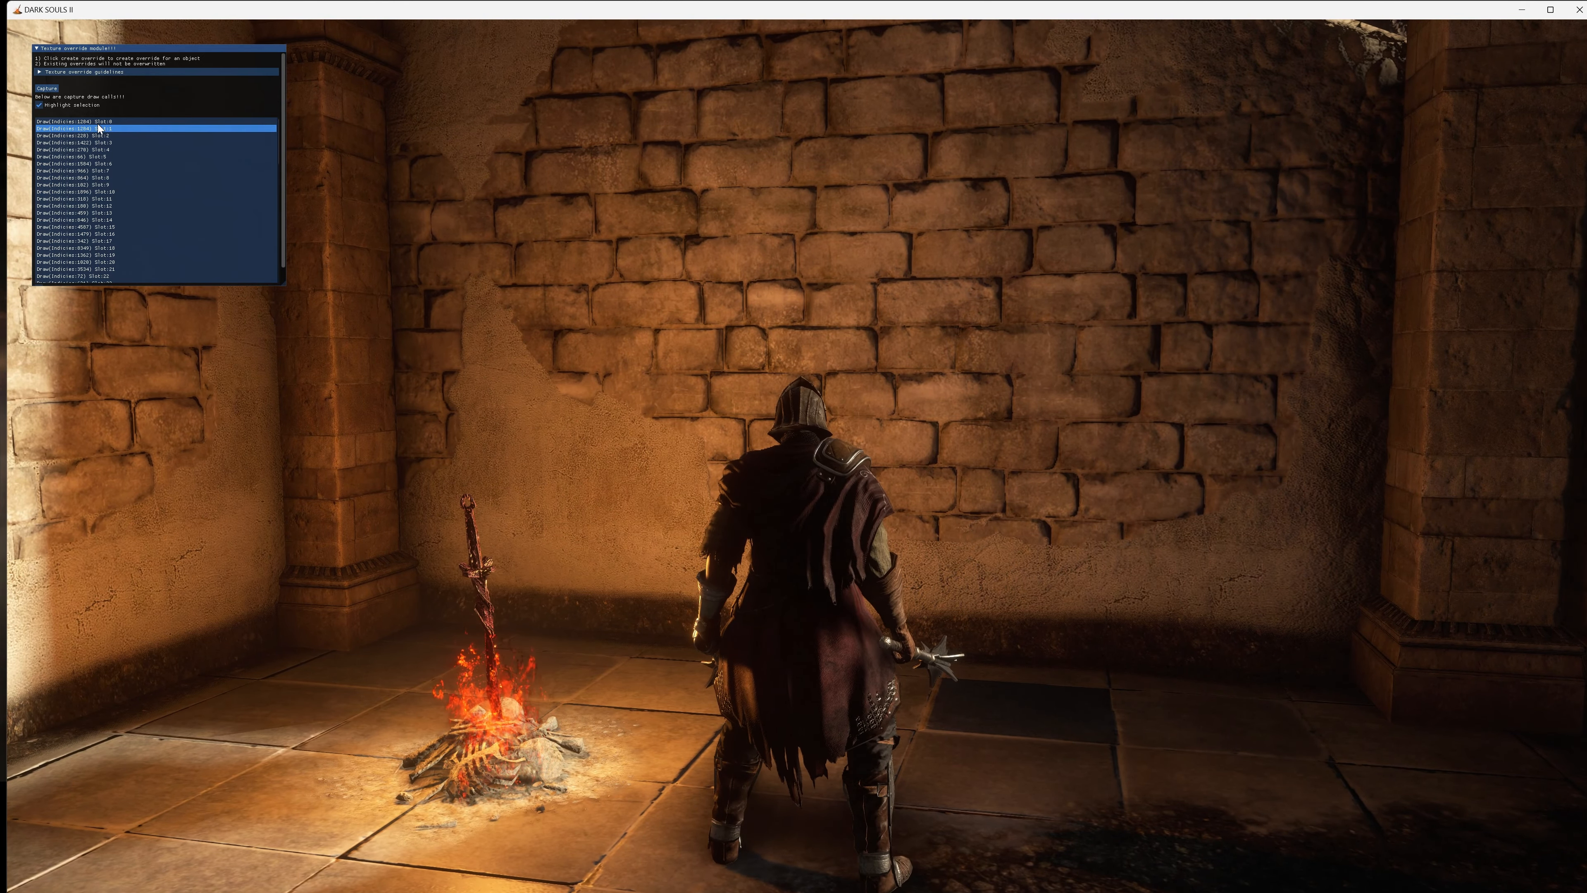
key("Down")
key("Down")
key("Down")
key("Down")
key("Up")
key("Up")
key("Up")
key("Up")
key("Down")
key("Down")
key("Down")
key("Down")
key("Down")
key("Down")
key("Down")
key("Down")
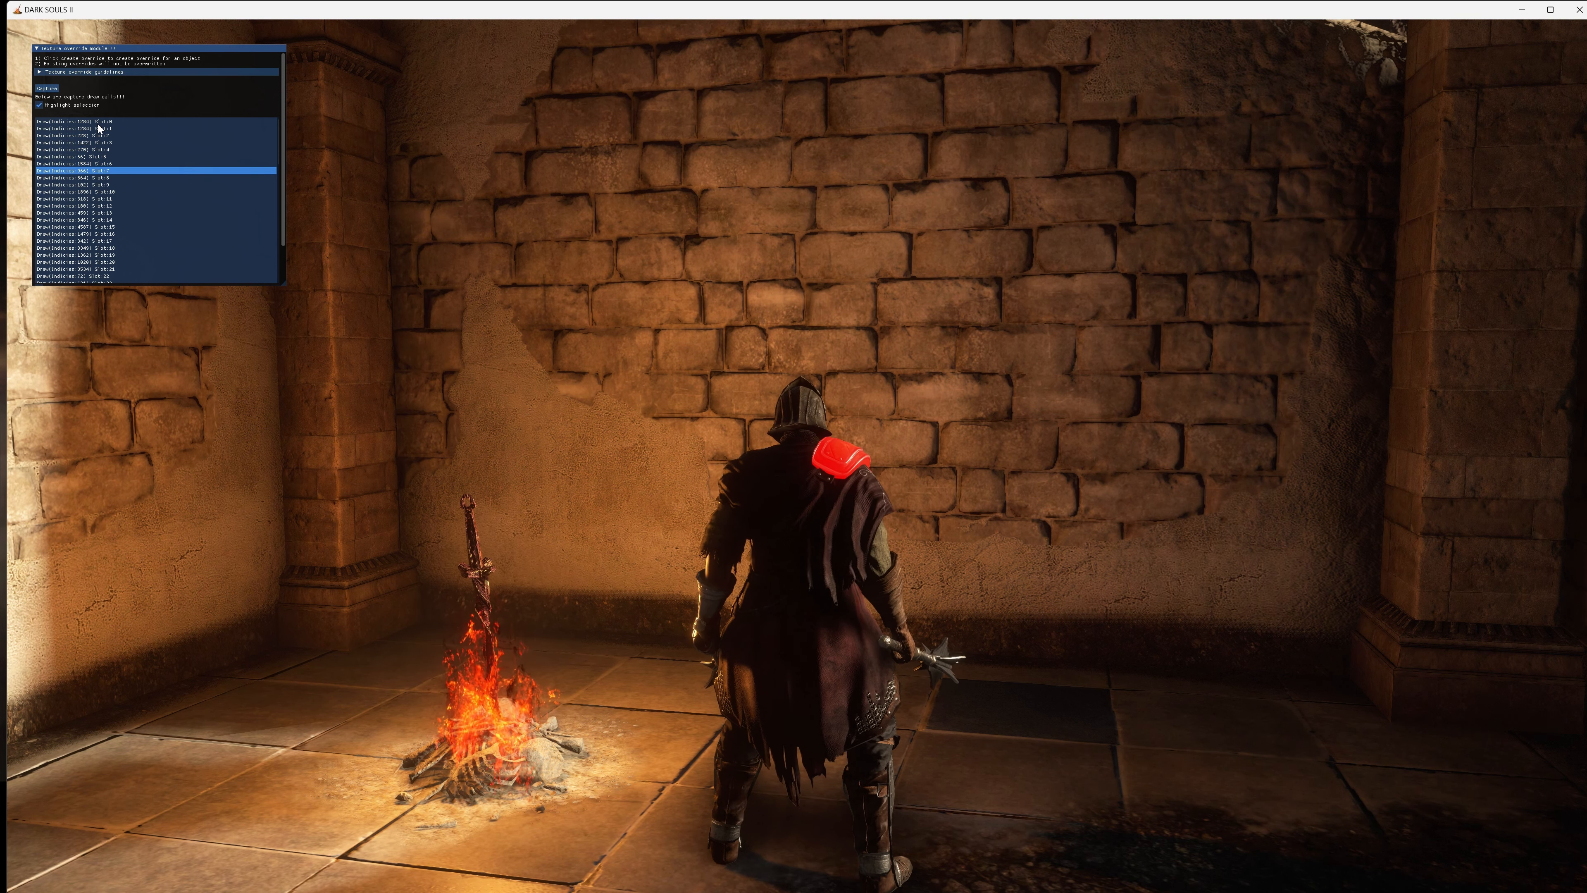
key("Down")
key("Down")
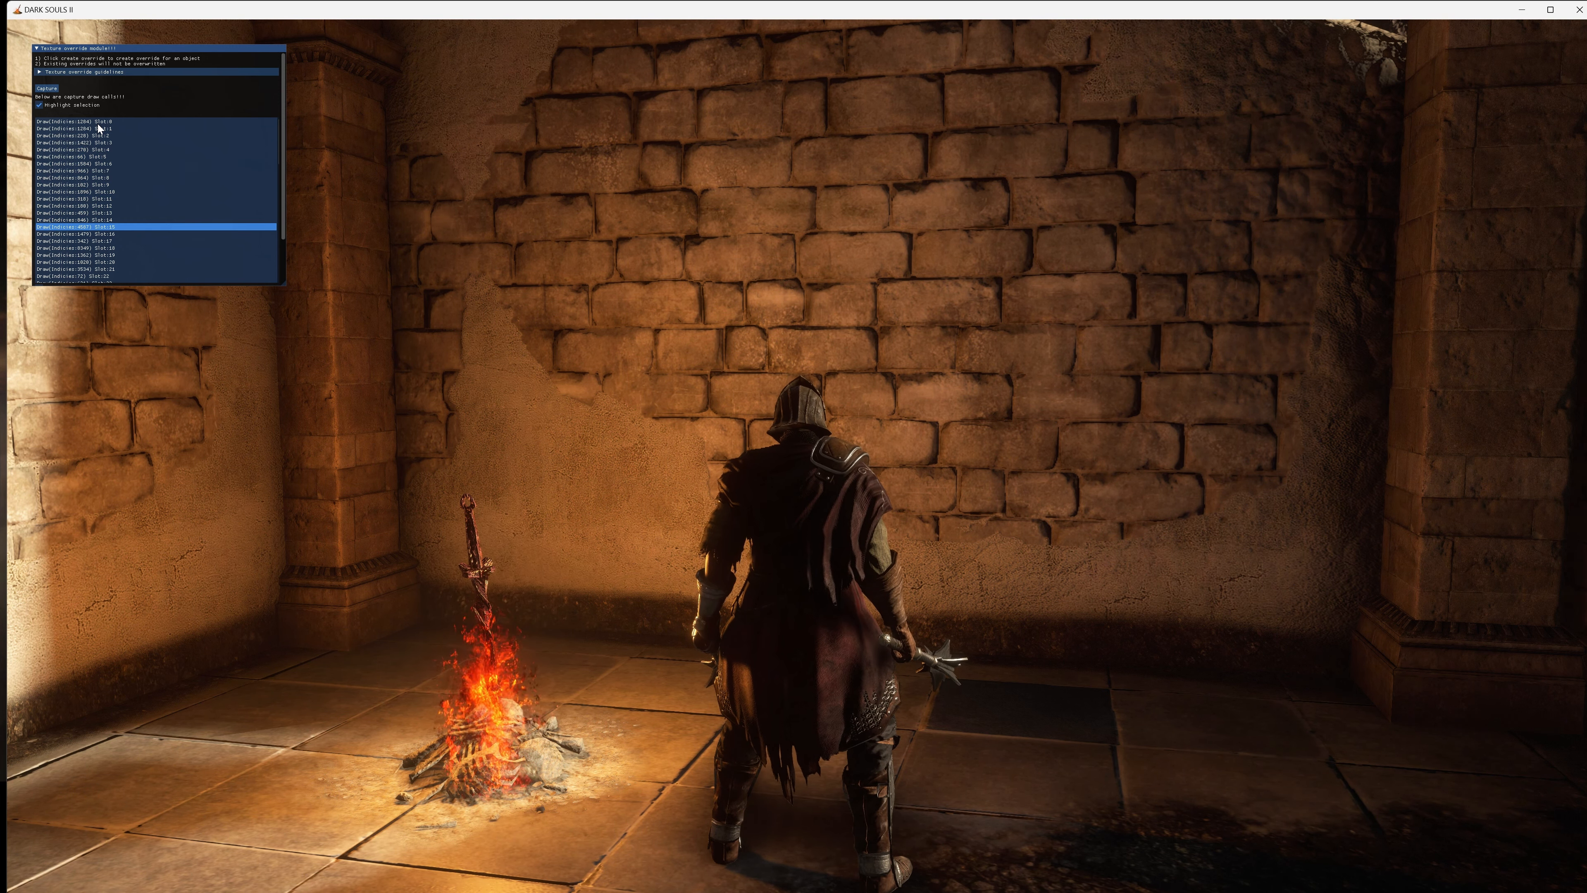
key("Down")
key("Down")
key("Down")
key("Down")
key("Down")
key("Down")
key("Down")
key("Down")
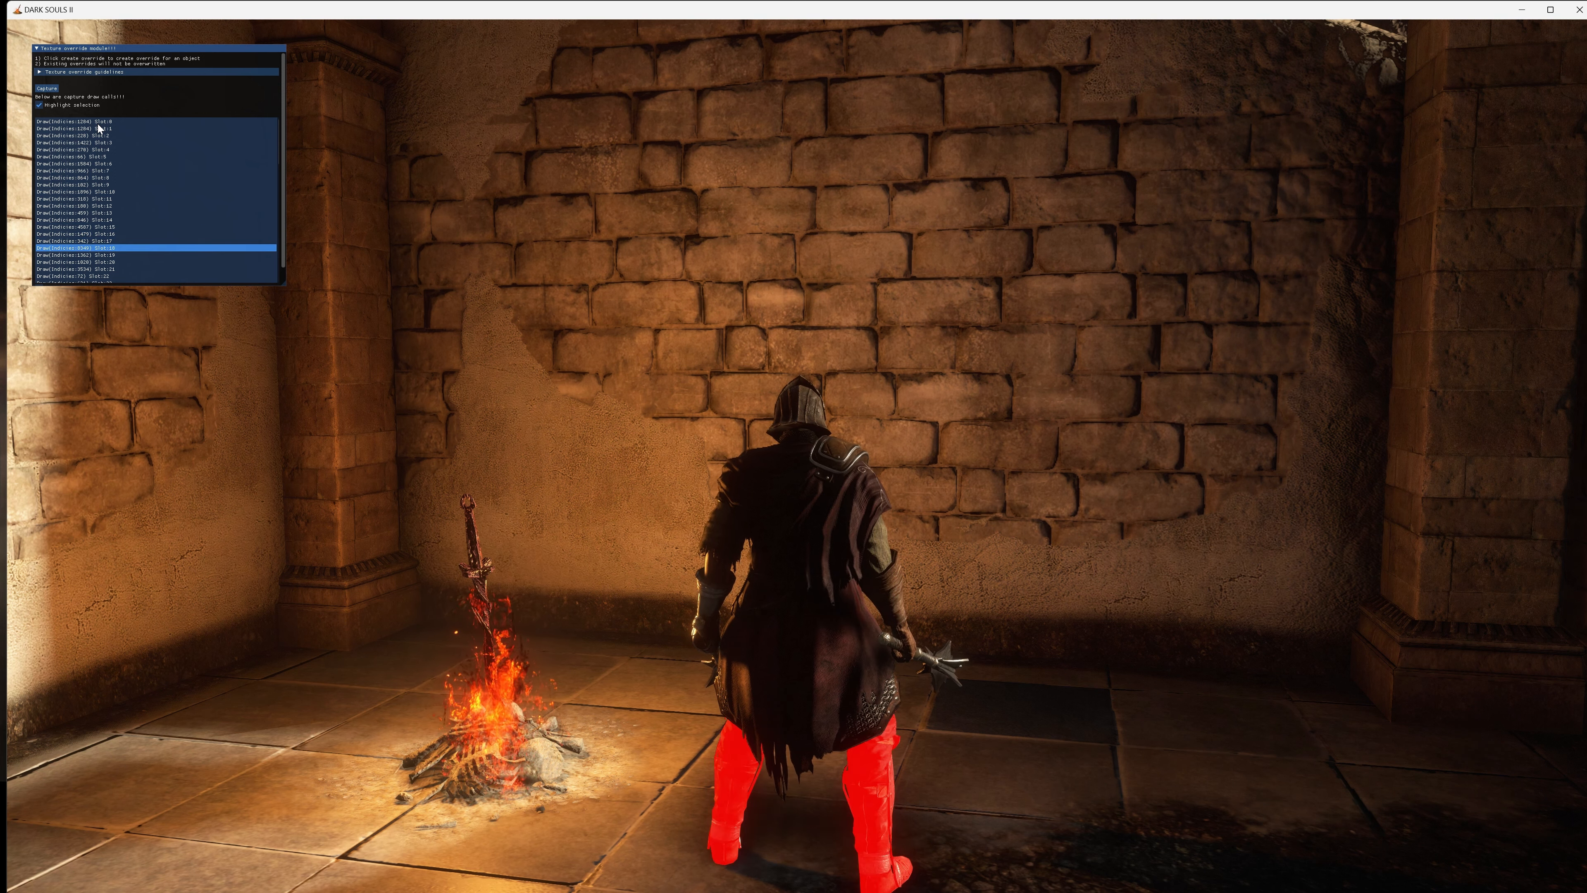
key("Down")
key("Down")
key("Down")
key("Down")
key("Down")
key("Down")
key("Down")
key("Down")
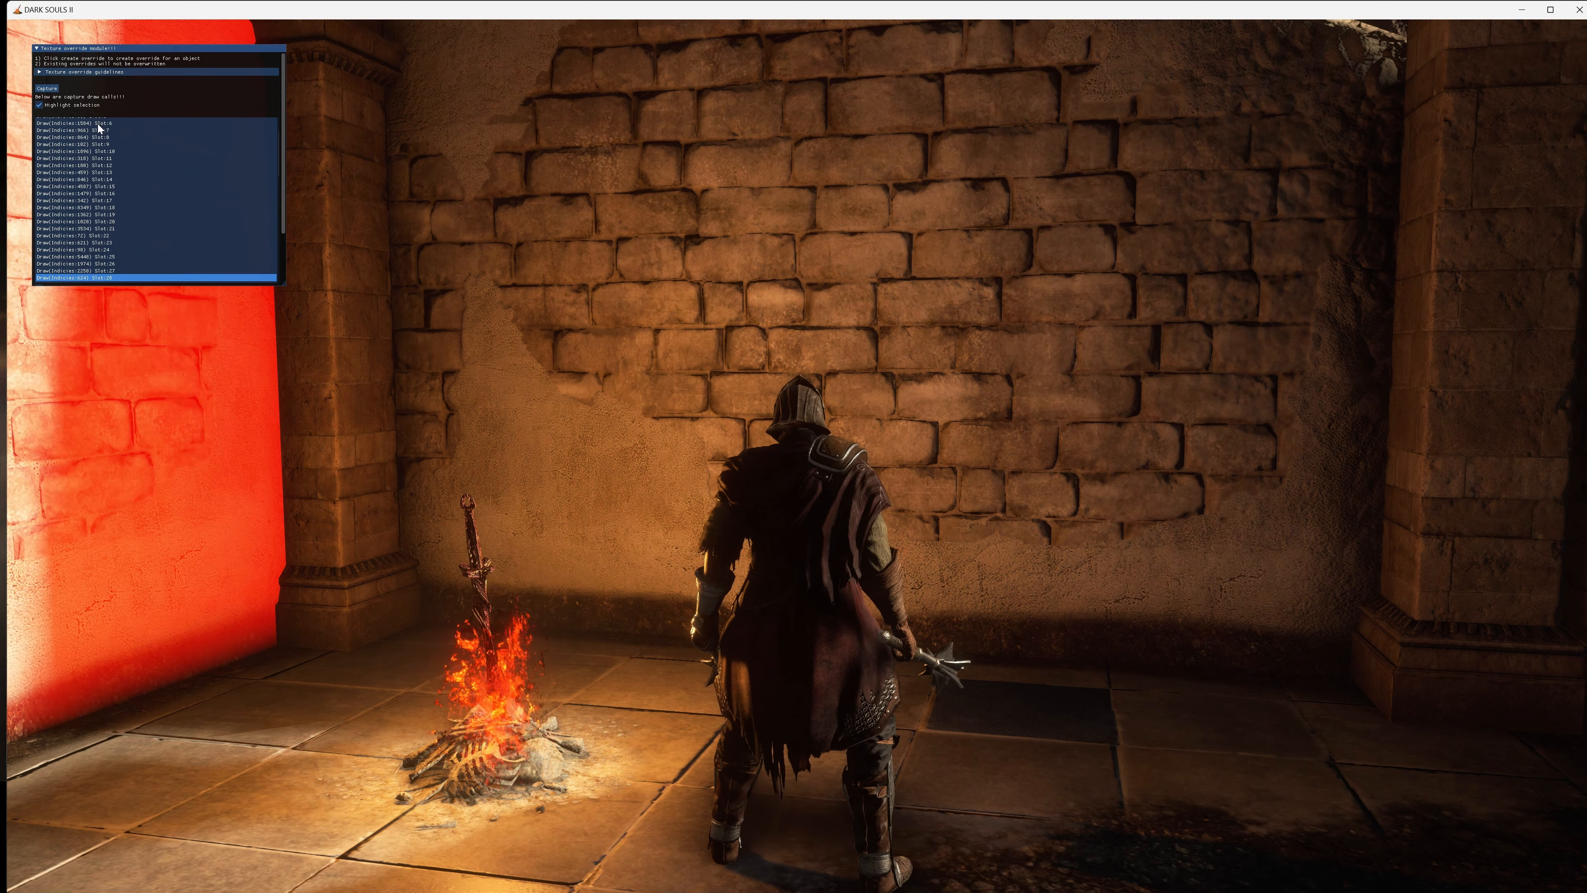
key("Down")
key("Down")
key("Down")
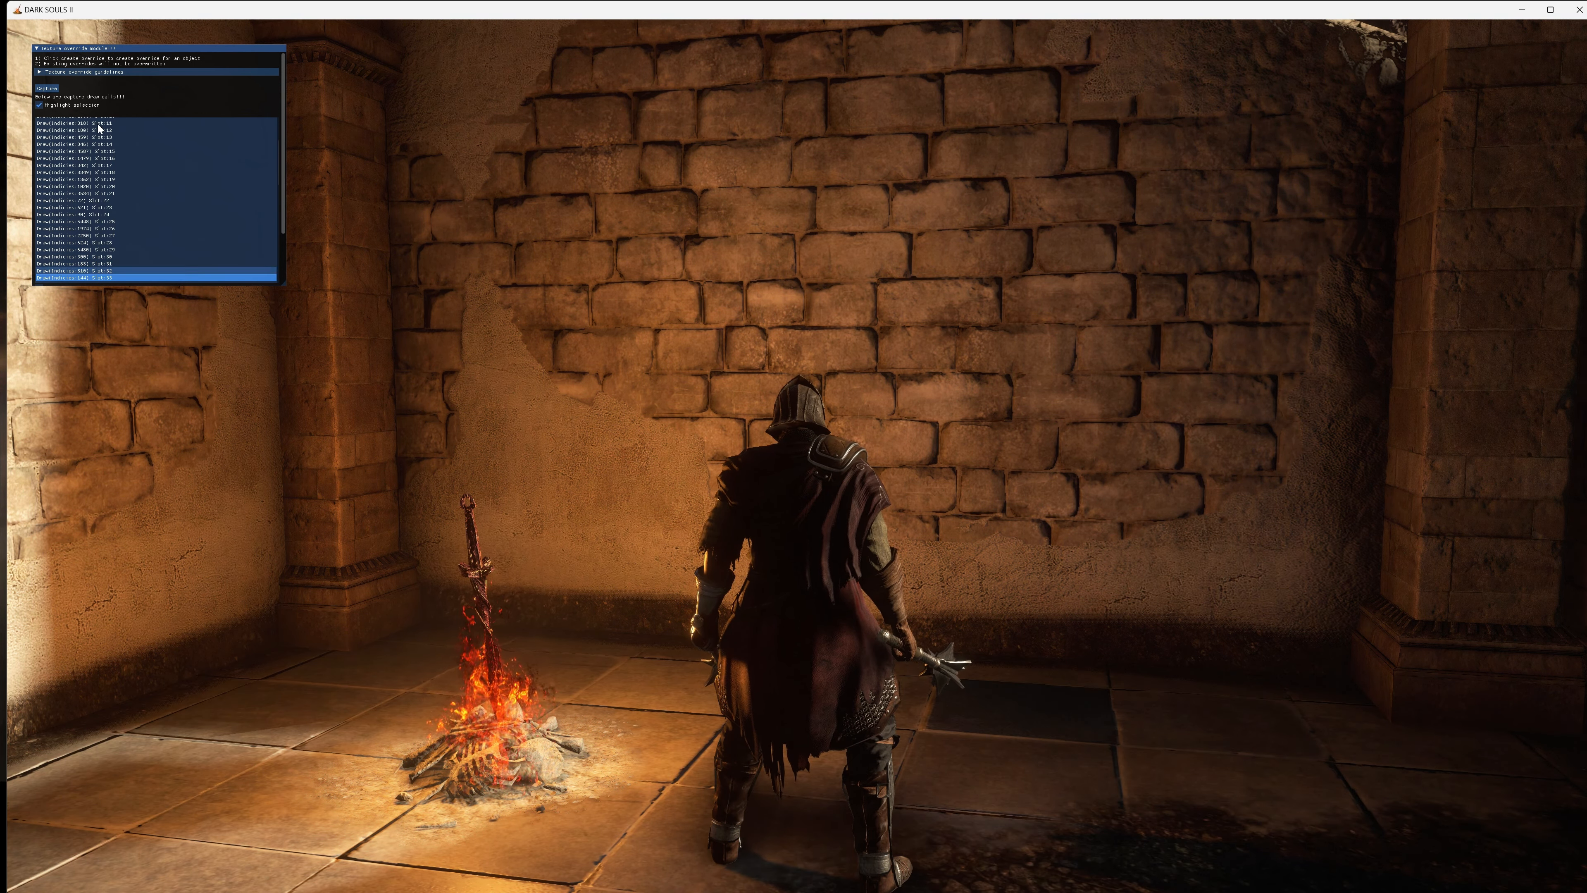
key("Down")
key("Down")
key("Down")
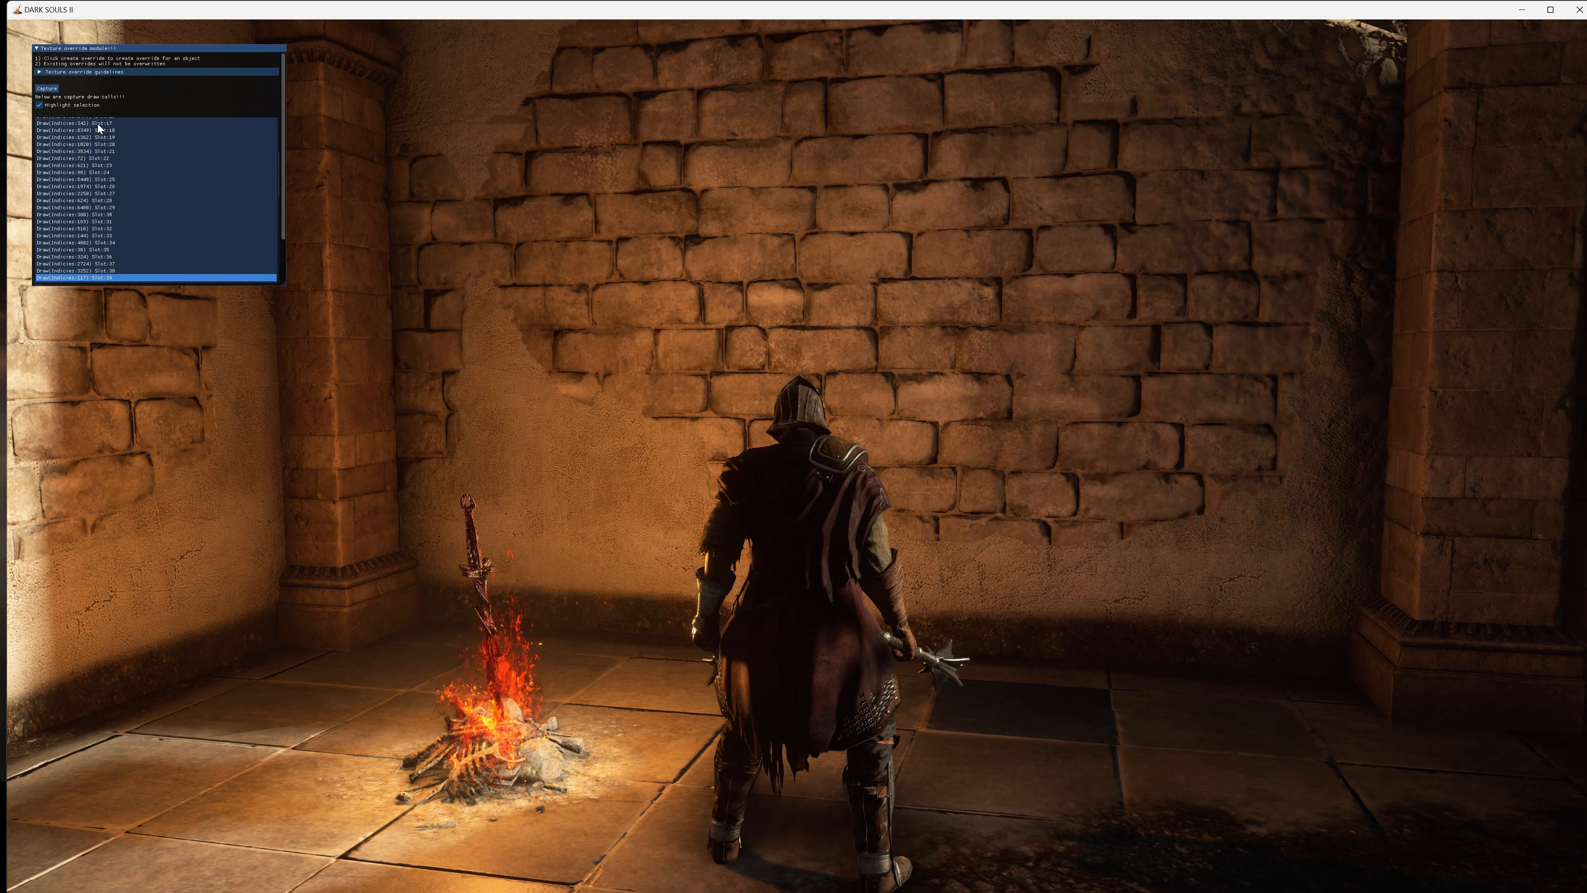
key("Up")
key("Up")
key("Up")
key("Down")
key("Down")
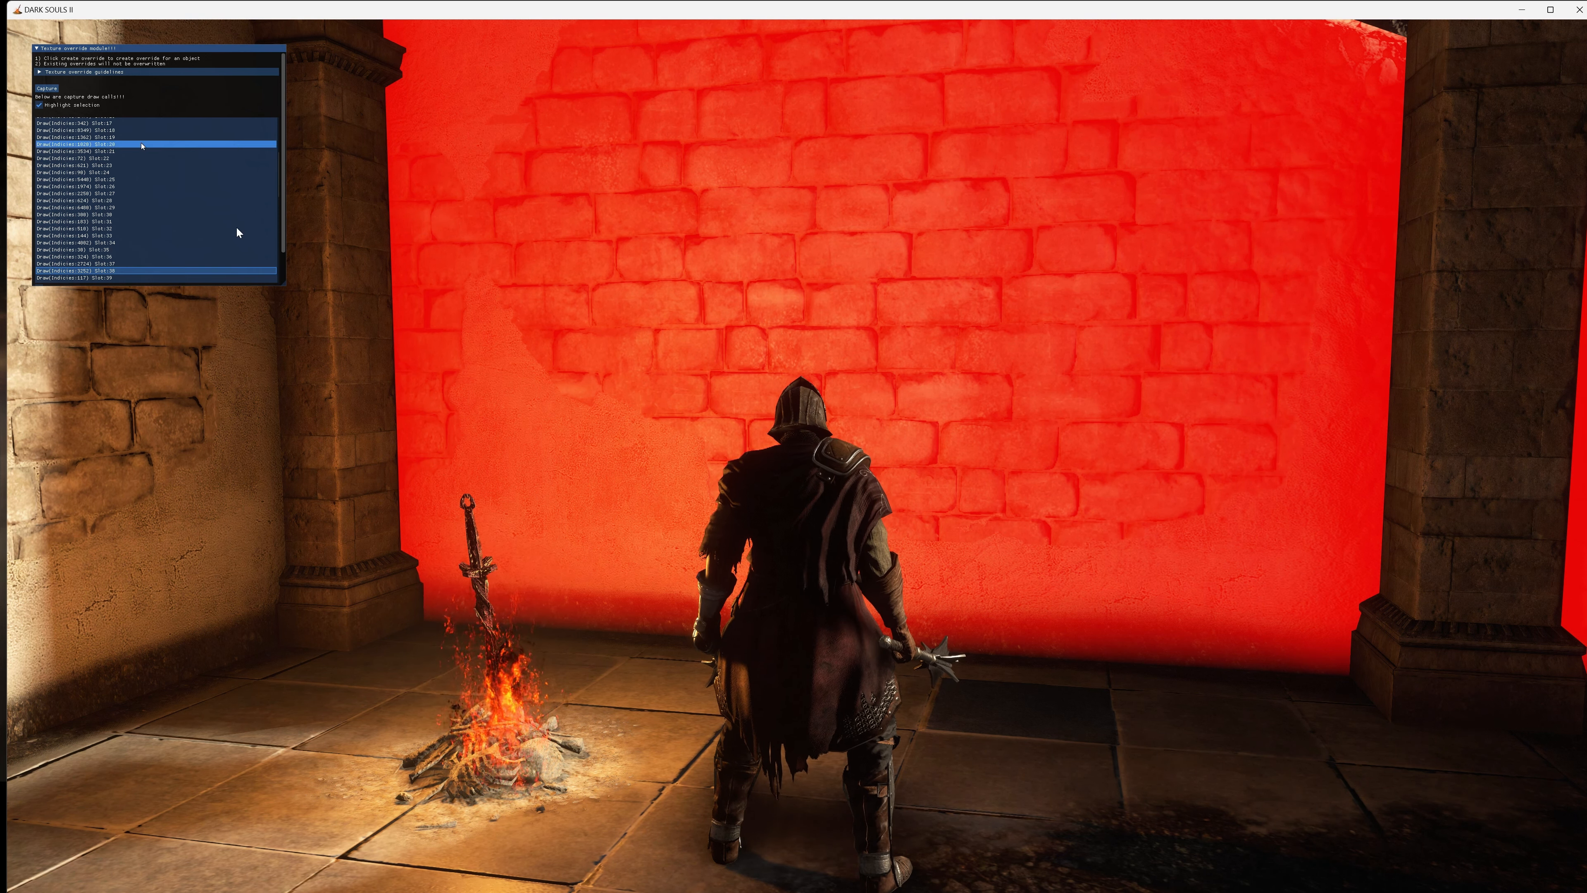
Expand the wall's albedo and normal map details in an enlarged module window and create its texture override with the name left empty
left_click_drag(286, 290, 331, 610)
left_click(41, 299)
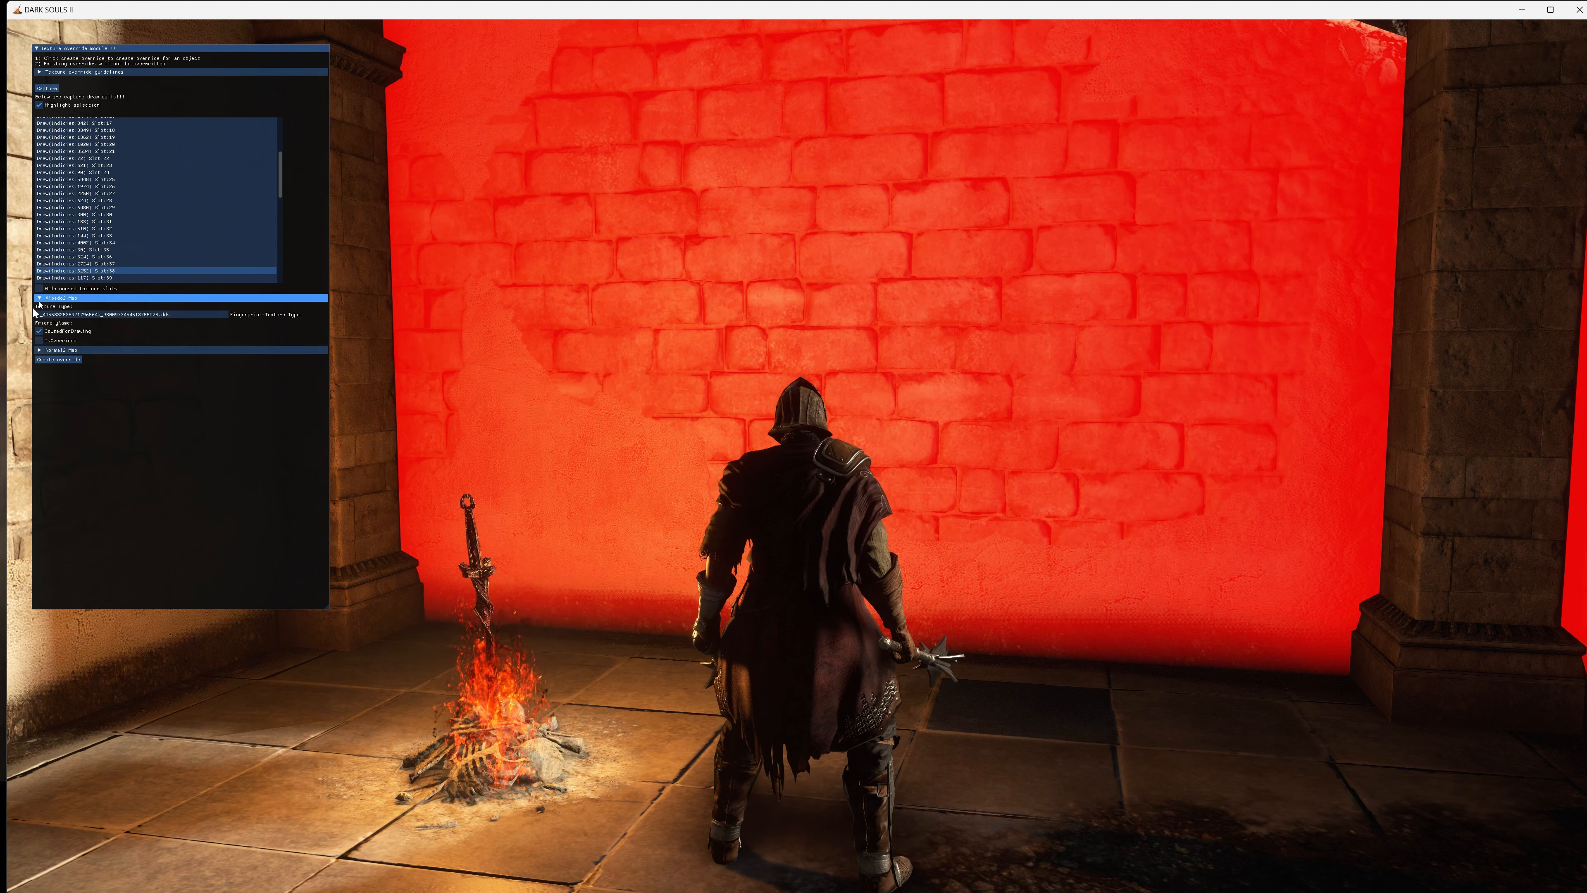
left_click(42, 350)
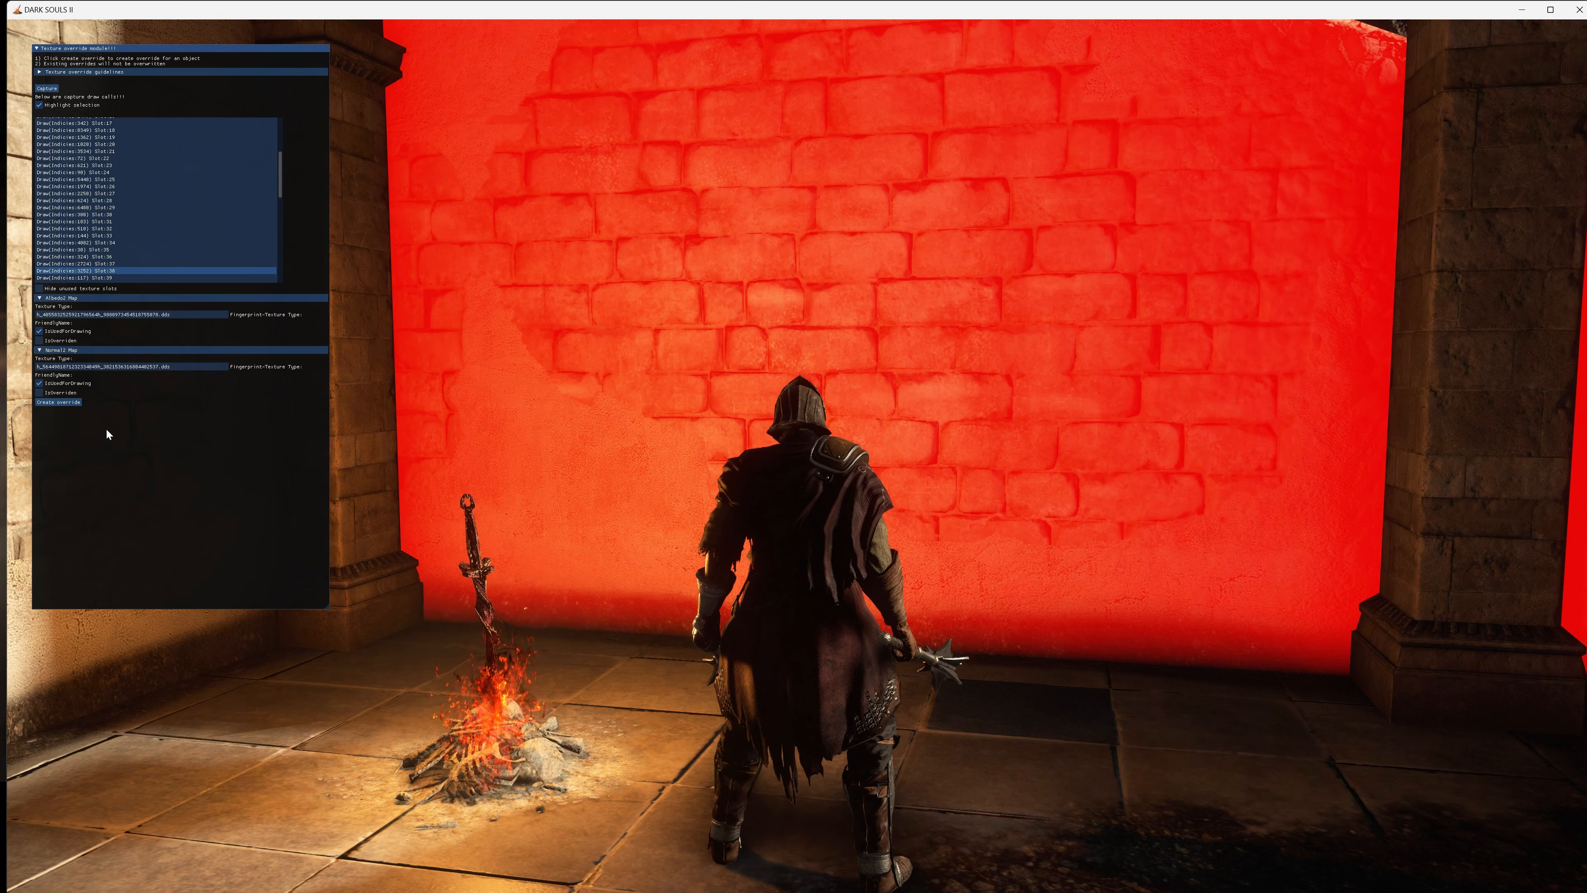
left_click(52, 403)
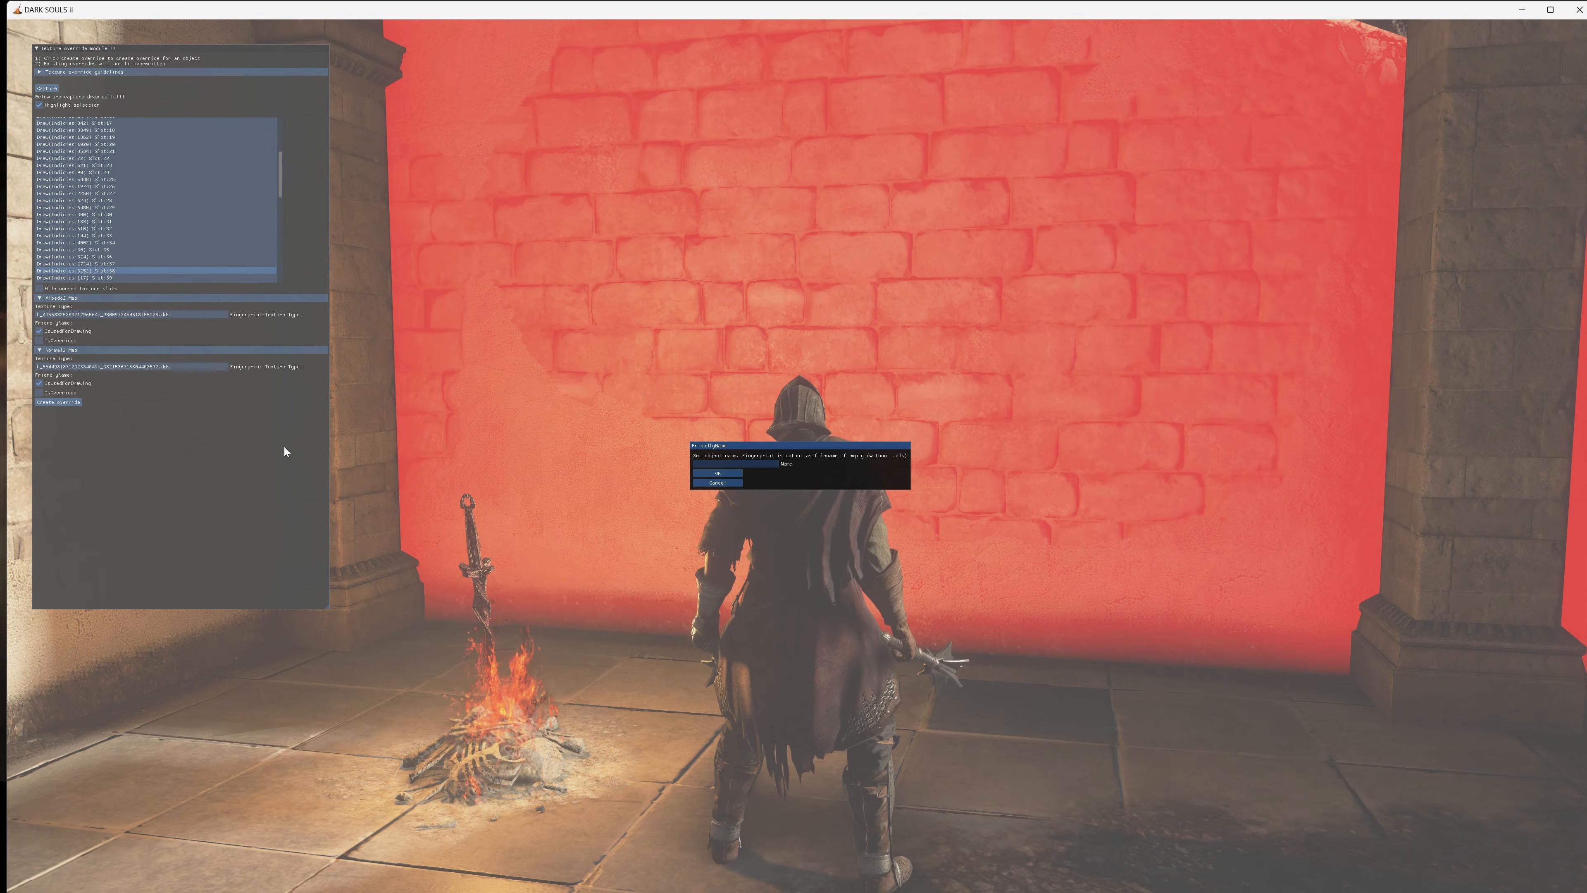
left_click(718, 472)
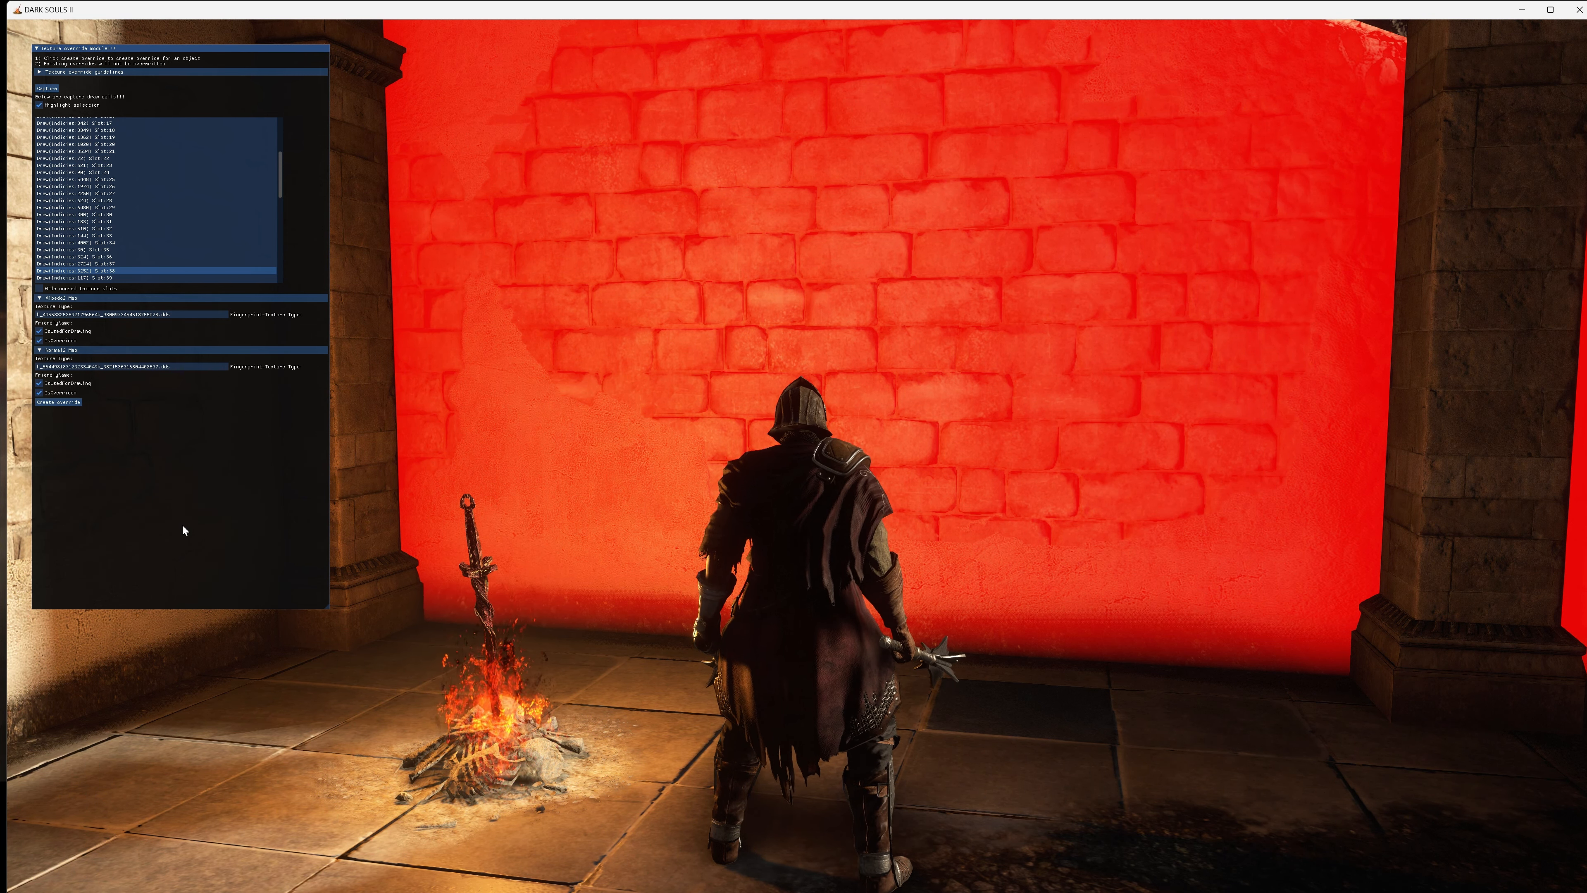
Switch to the tex_override folder in File Explorer and convert the wall's two .dds textures to PNG with xMadHack Tools
key("alt+Tab")
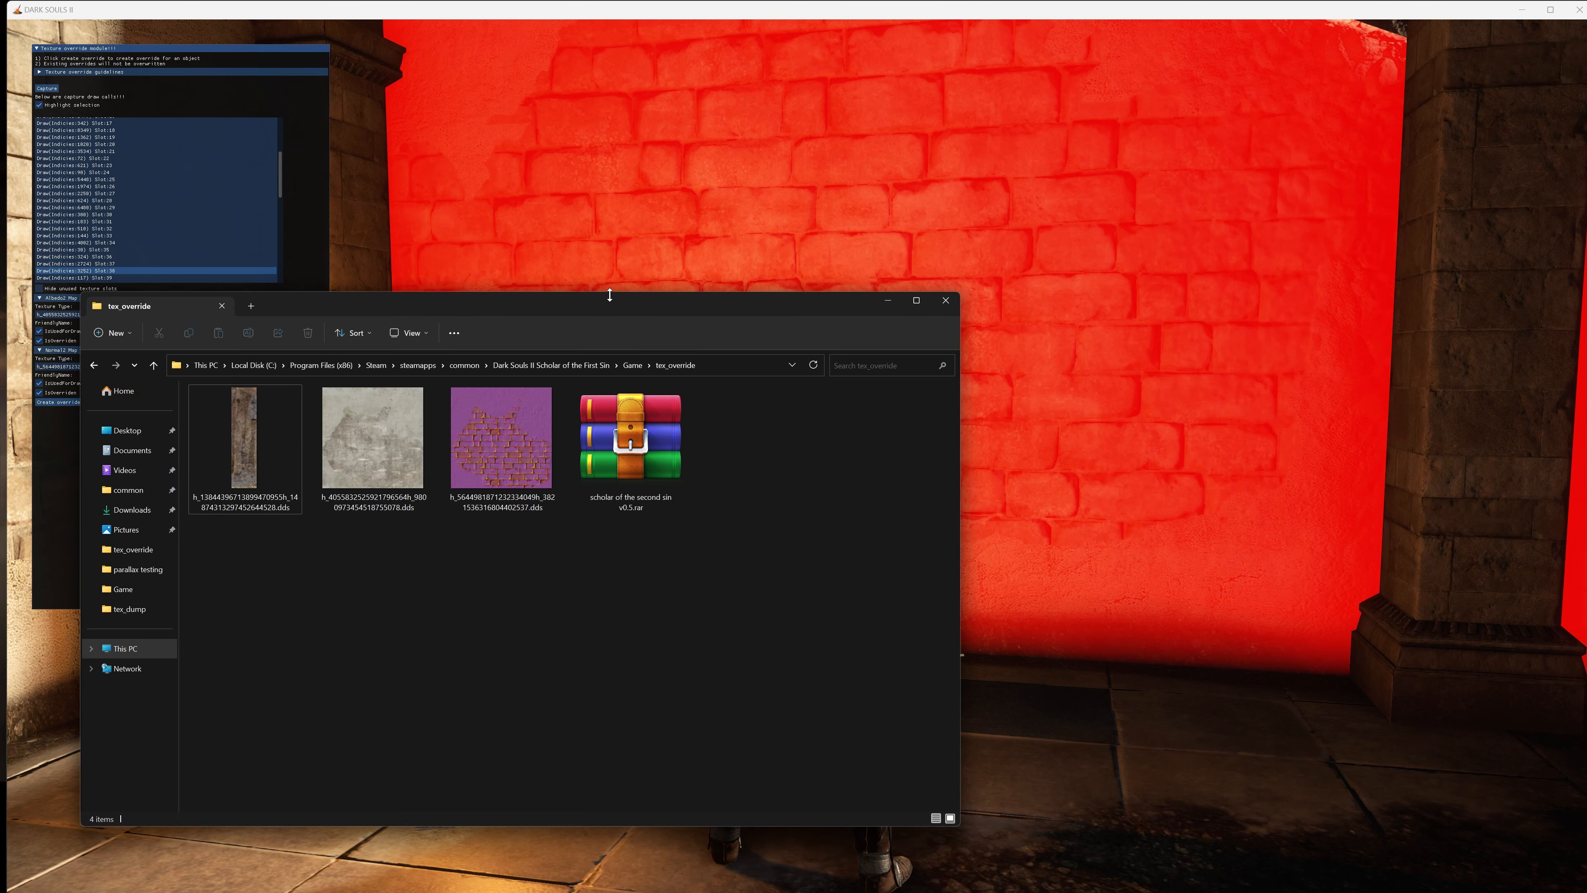
left_click_drag(600, 303, 1260, 272)
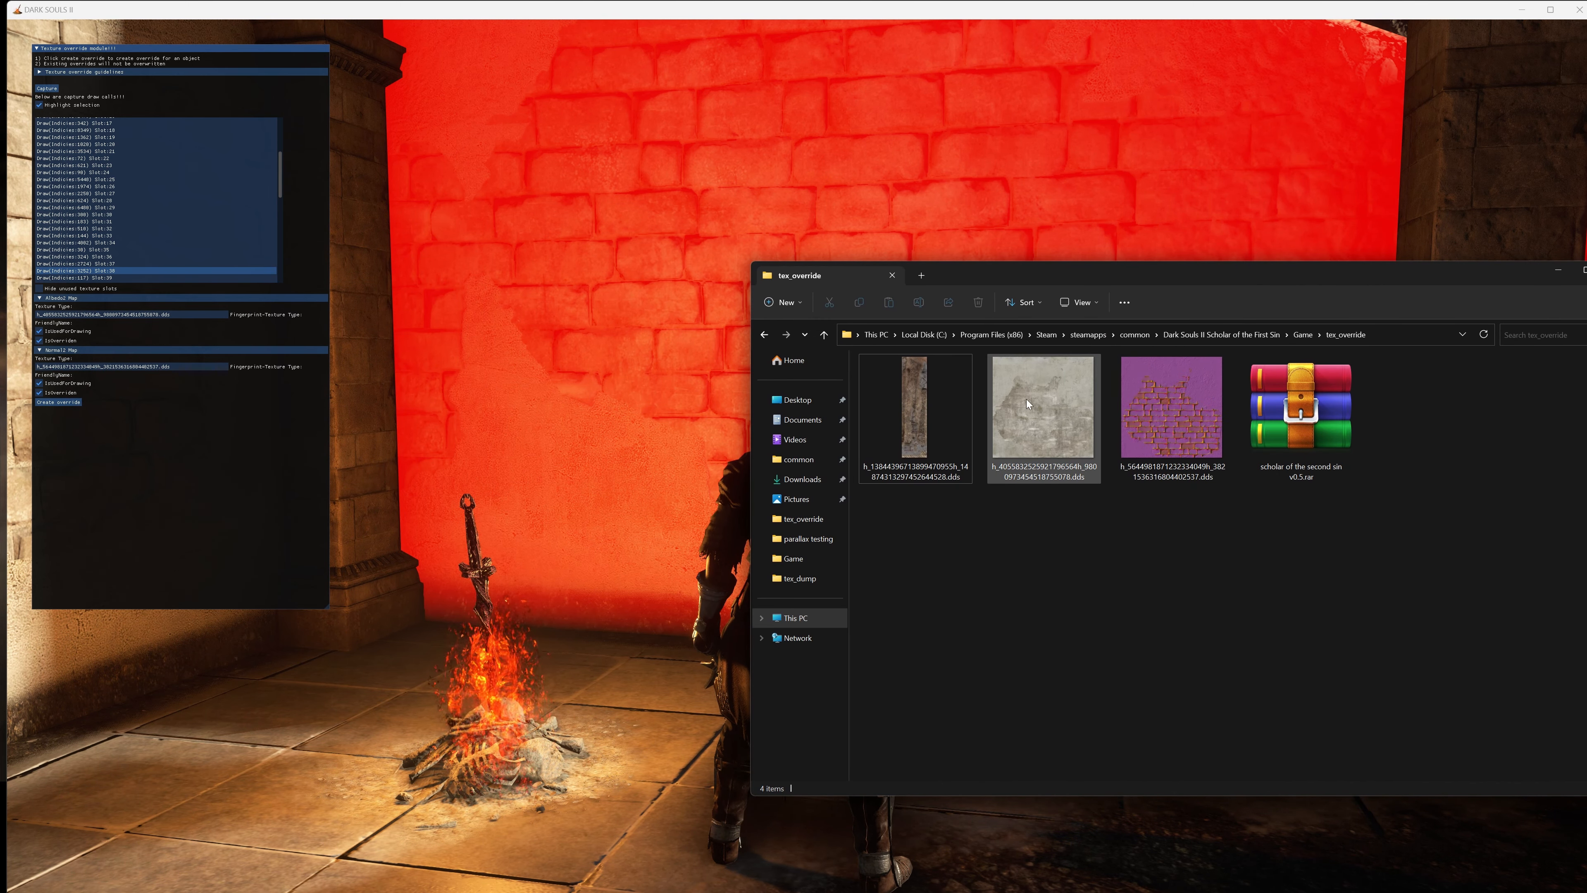
left_click_drag(1029, 556, 1124, 432)
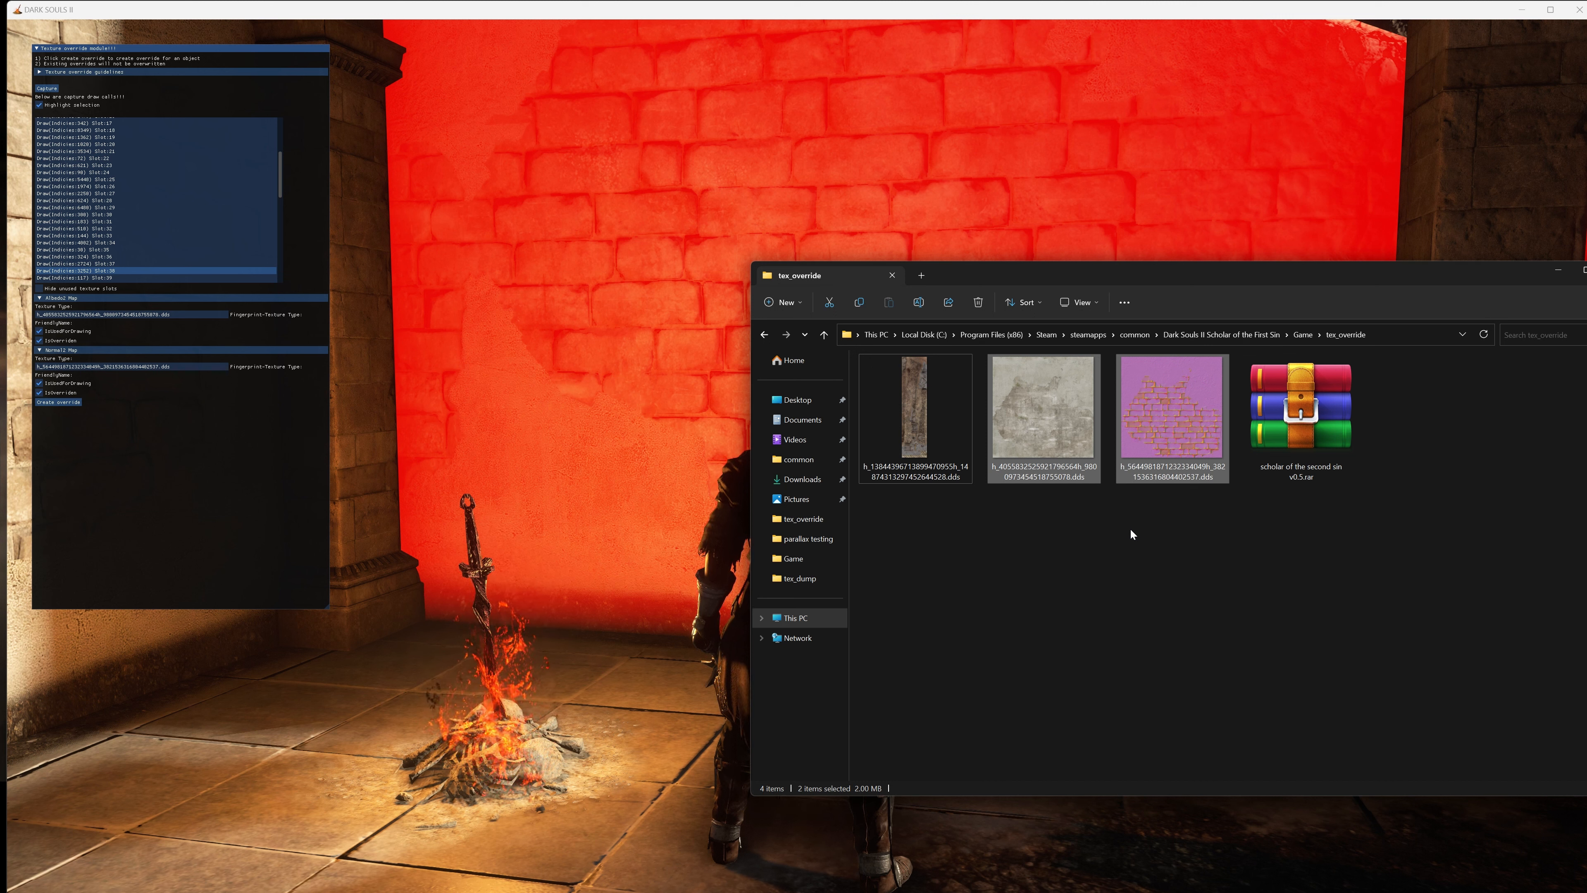
left_click(1039, 500)
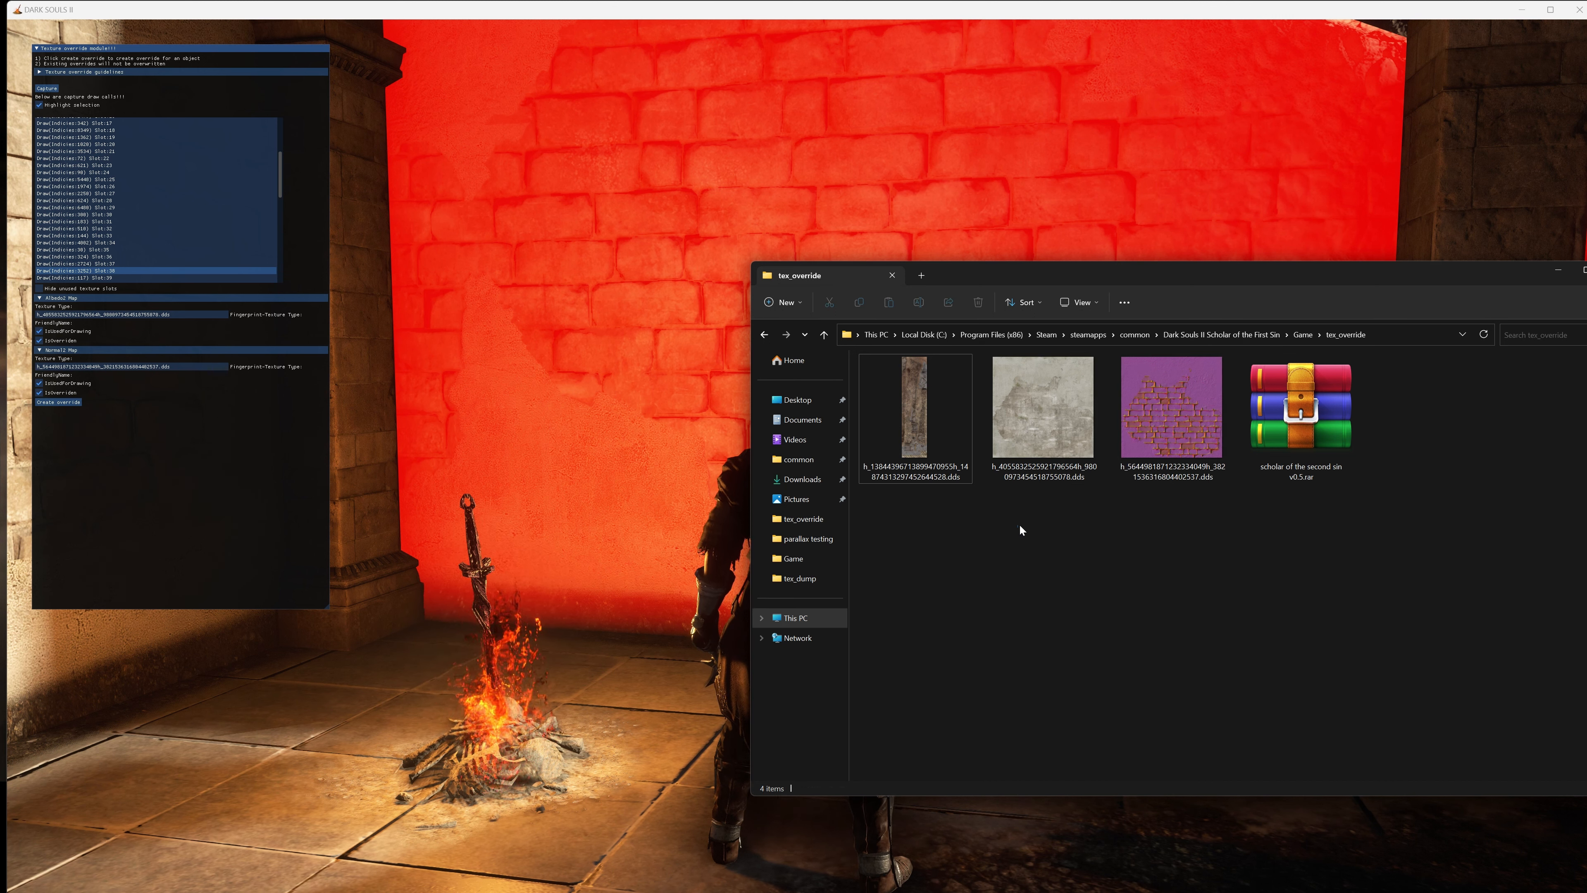
left_click_drag(1019, 530, 1162, 406)
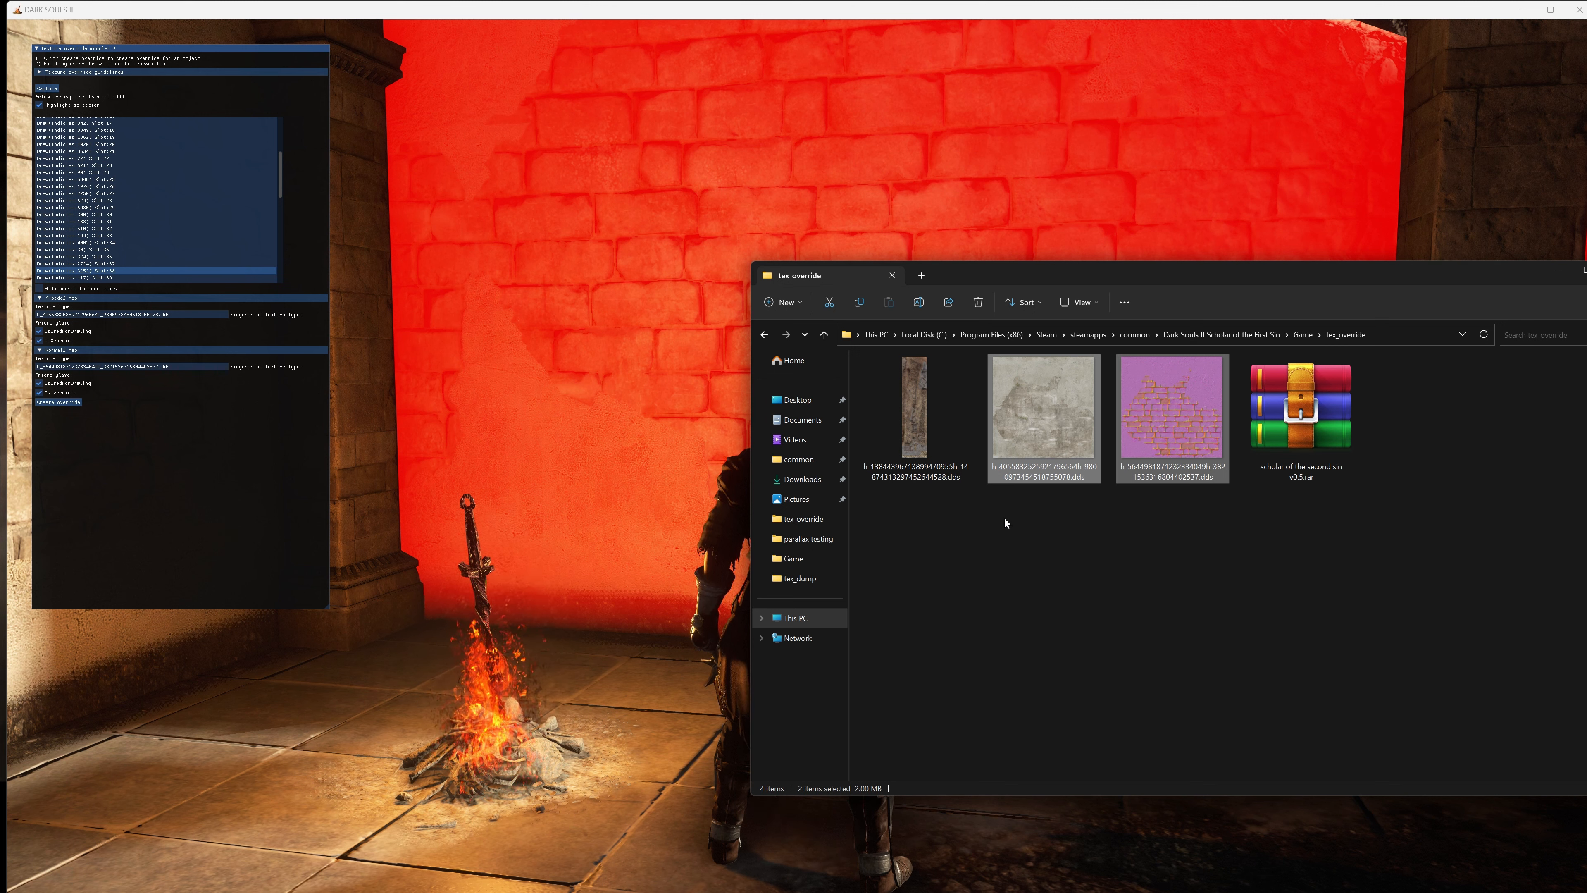
right_click(1025, 437)
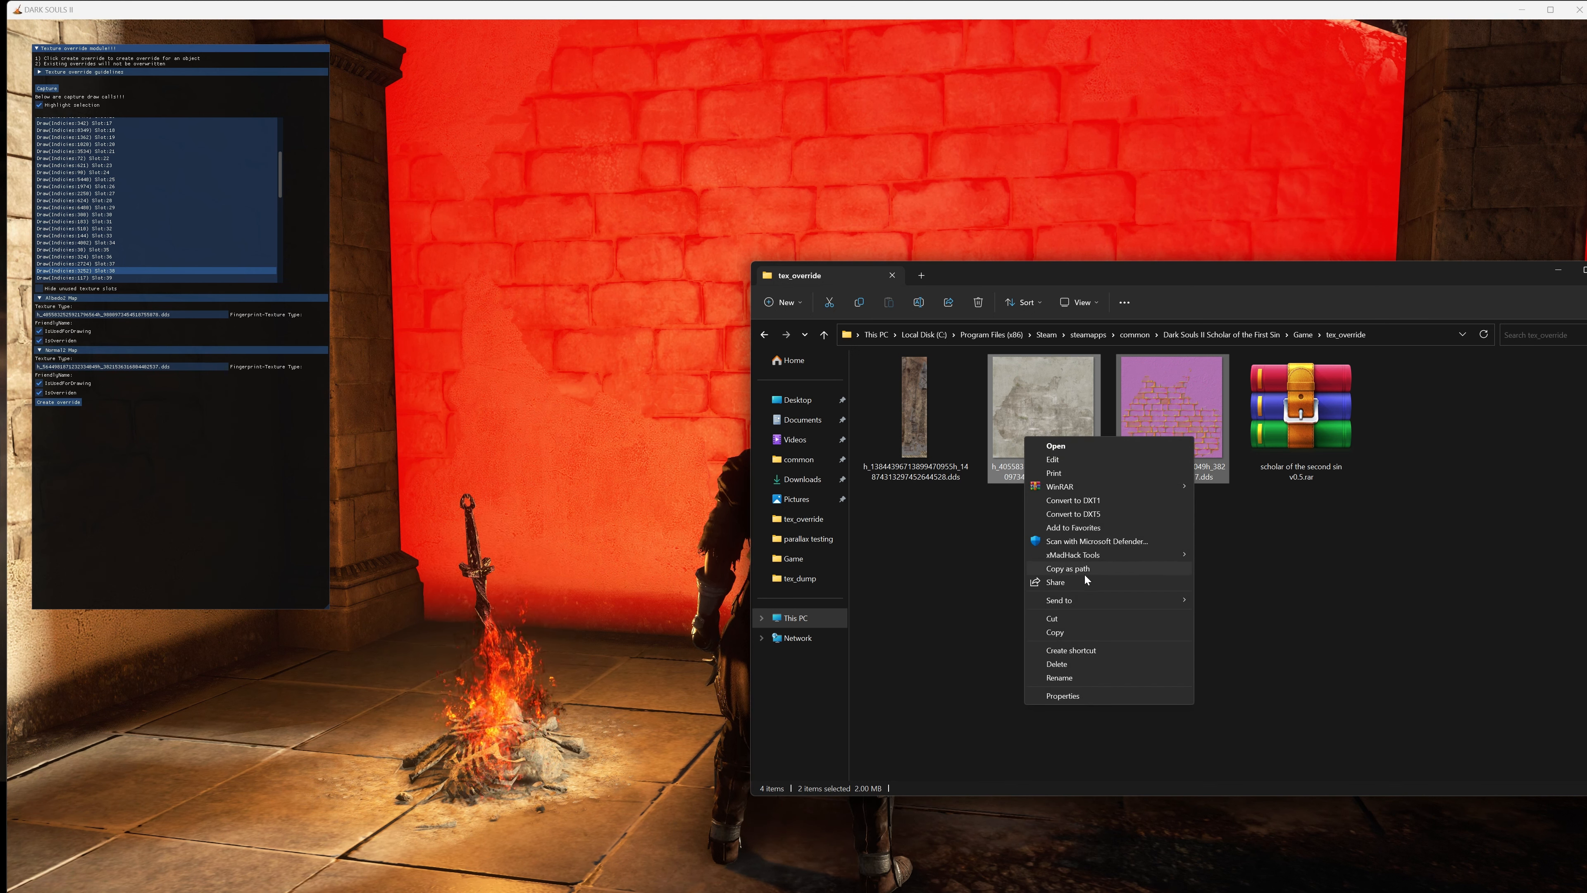
mouse_move(1074, 556)
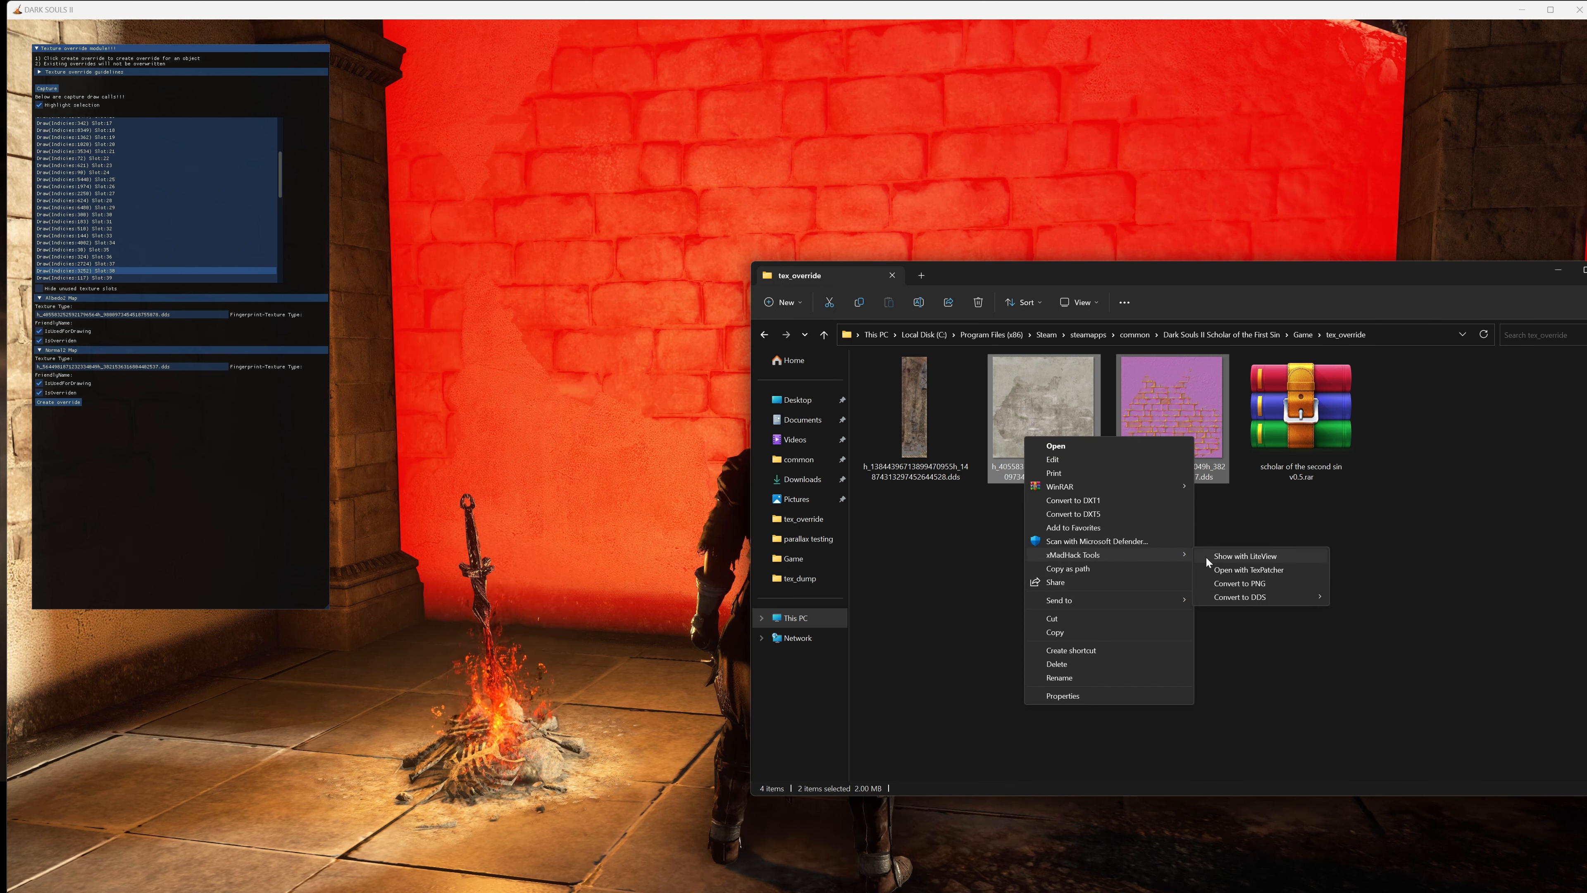
left_click(1234, 583)
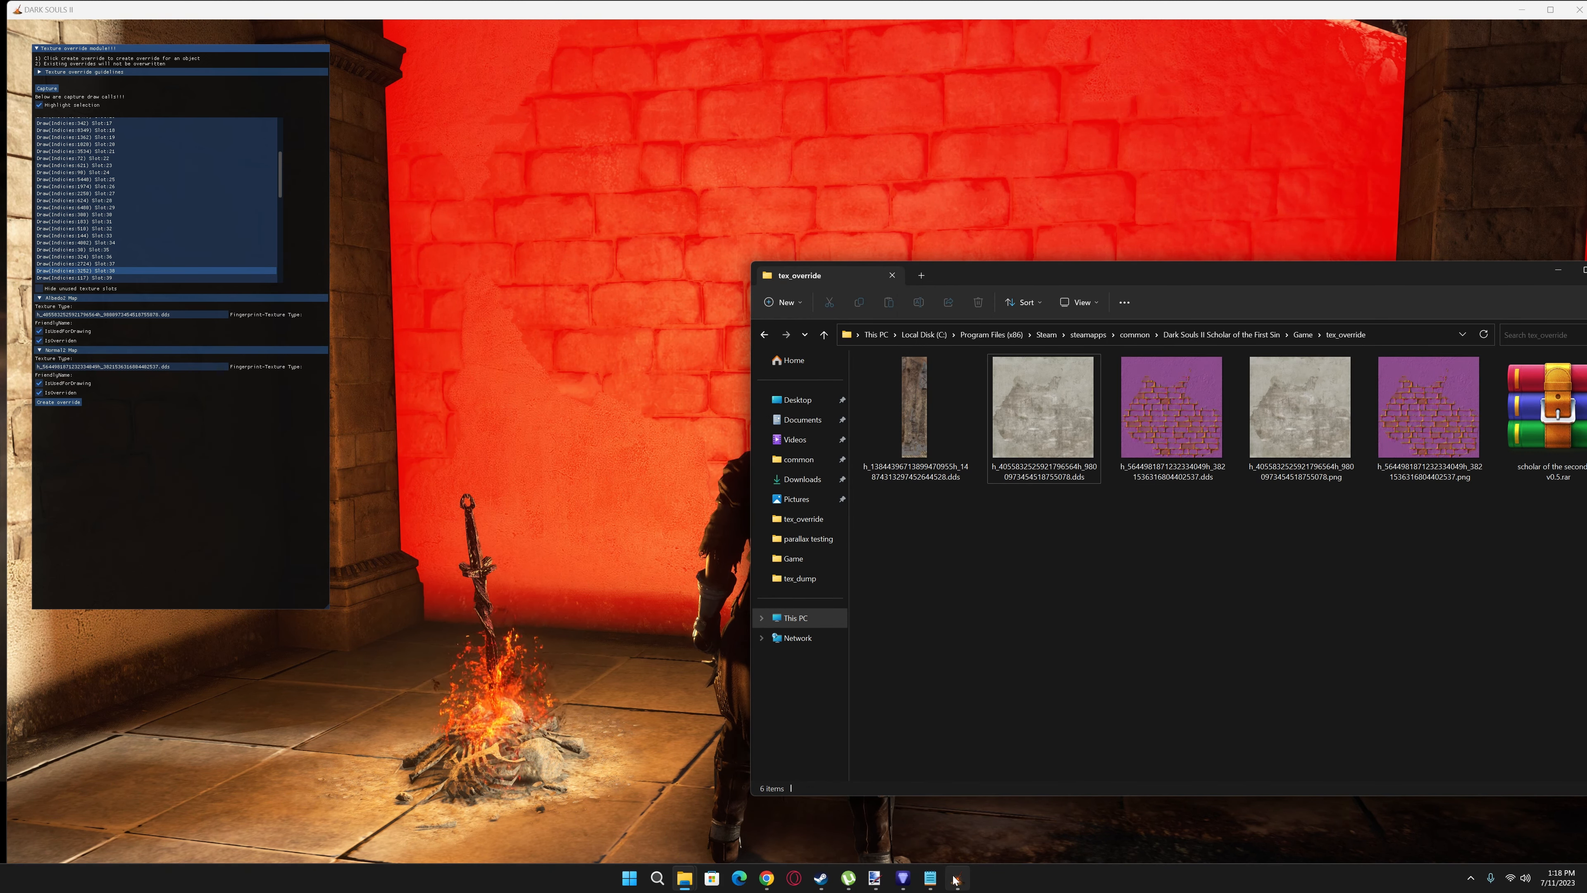
Switch to Topaz Photo AI and close all images still open there, discarding unsaved changes
left_click(910, 878)
left_click_drag(831, 436, 805, 266)
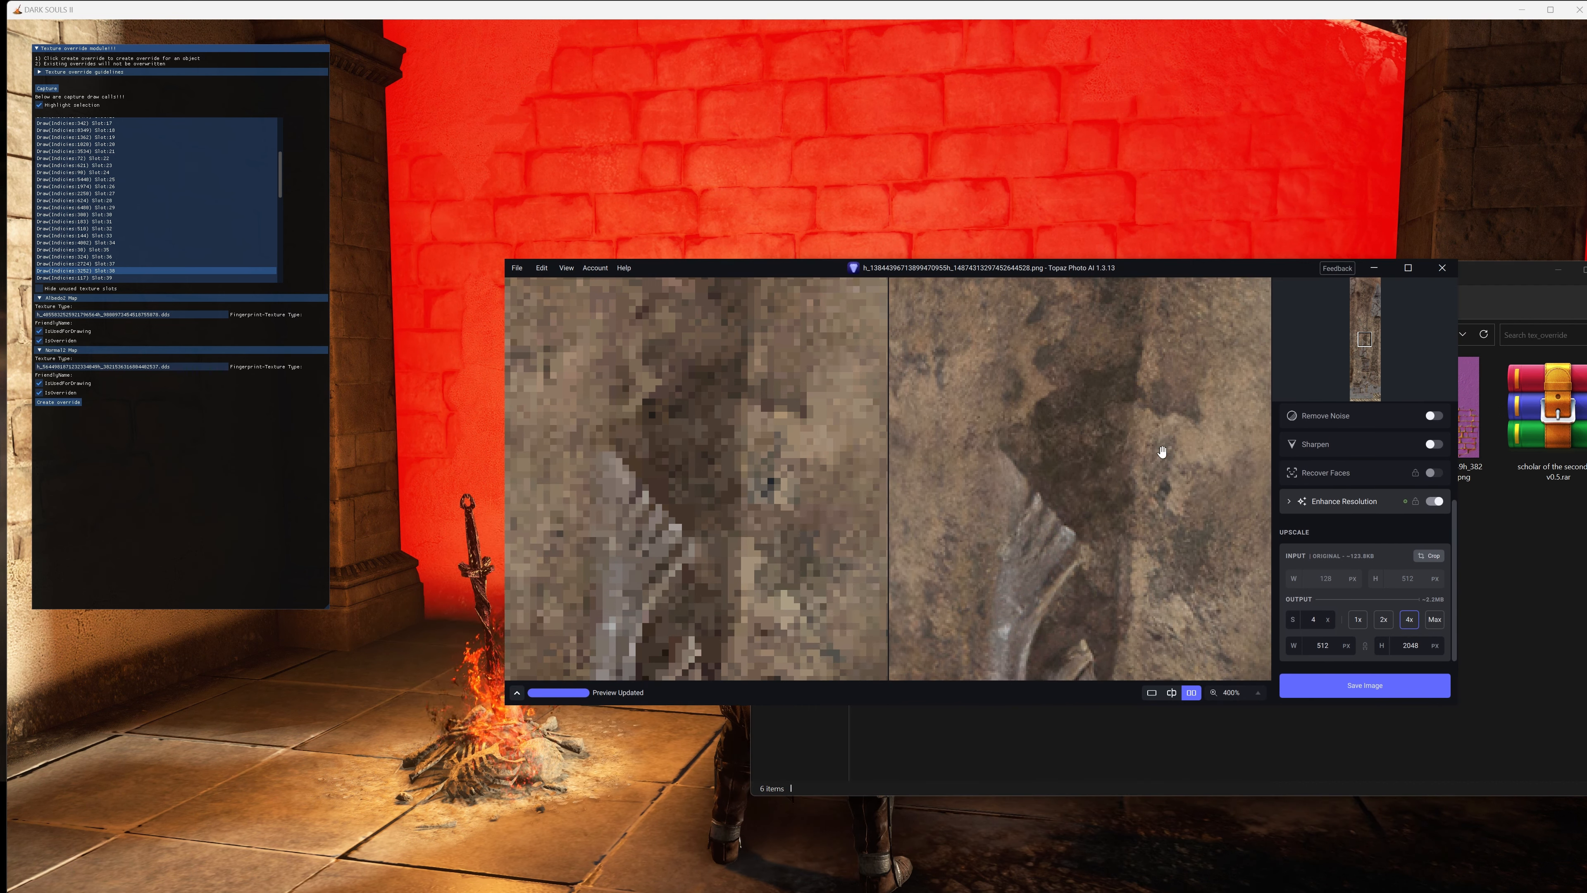
left_click(516, 267)
left_click(526, 333)
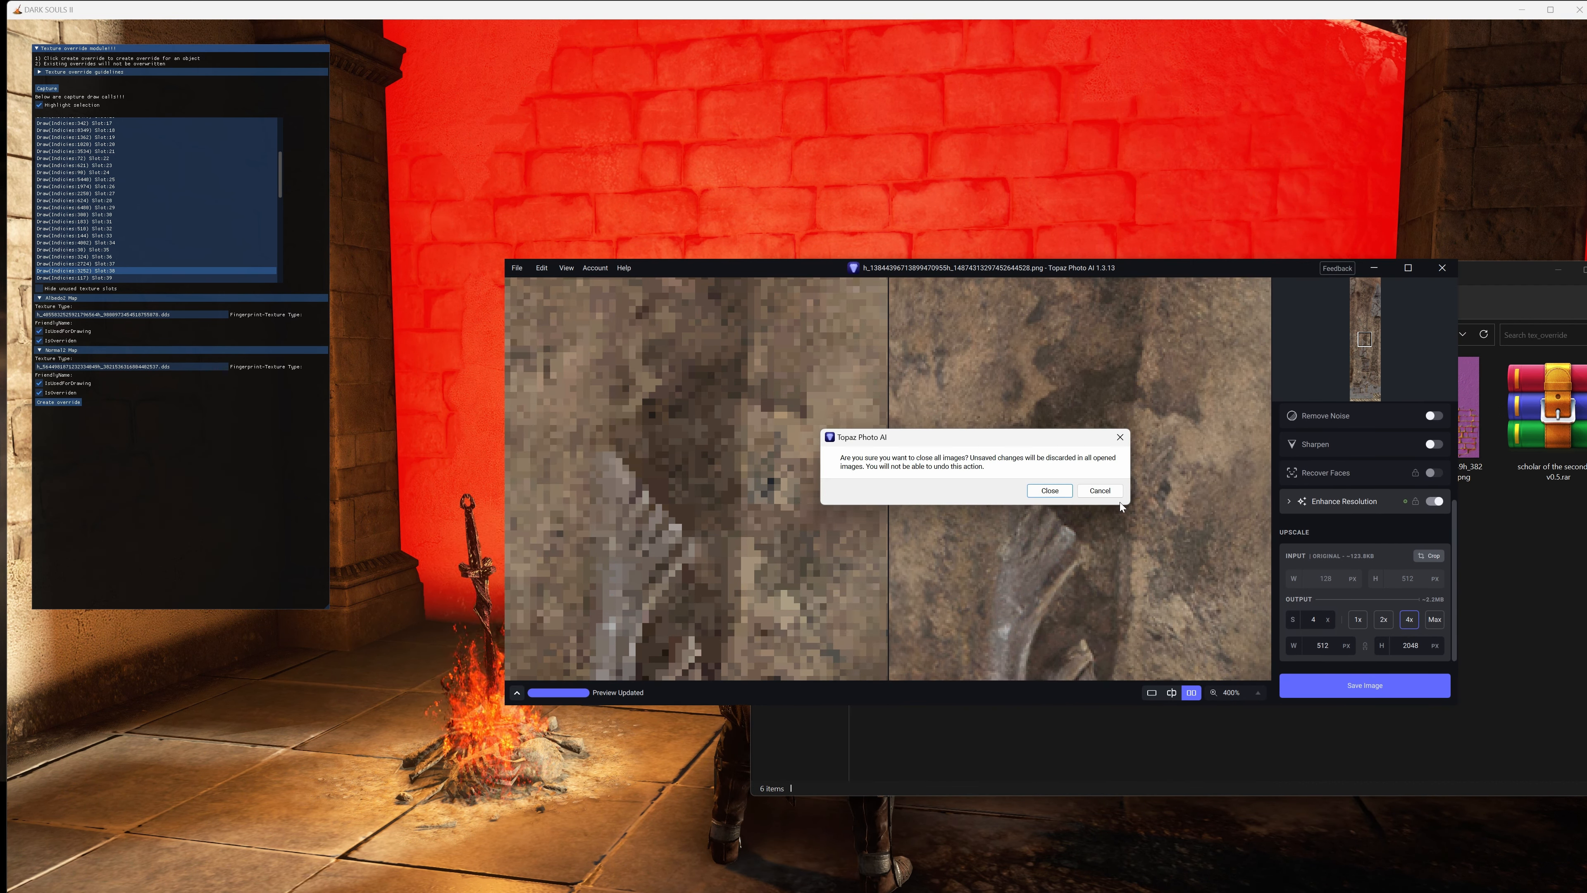
left_click(1050, 492)
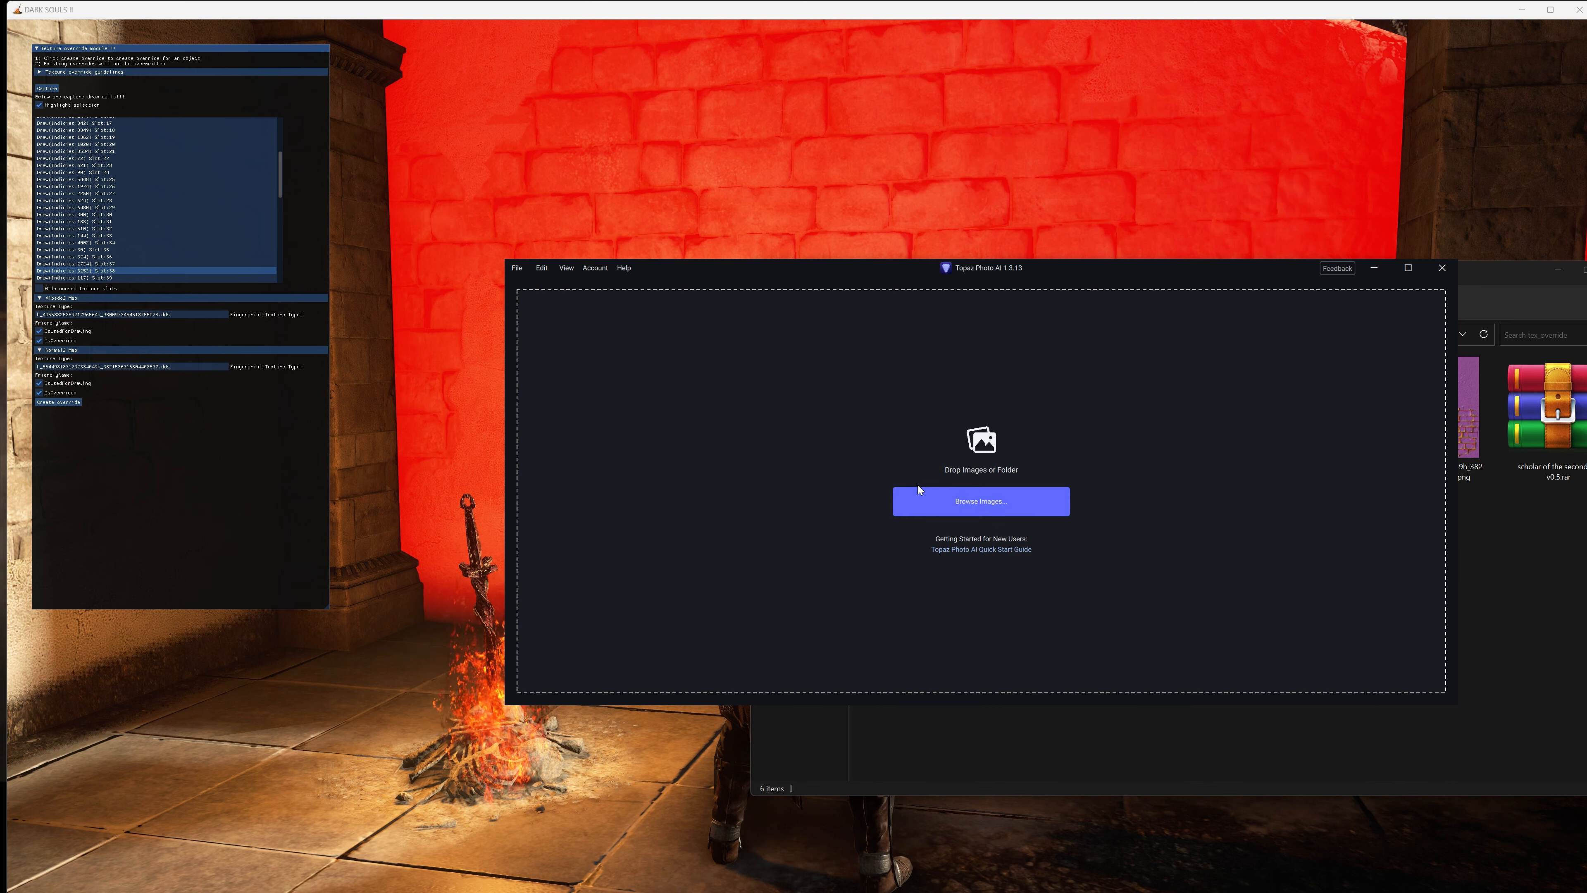
Open both wall texture PNGs from the game's tex_override folder
left_click(937, 495)
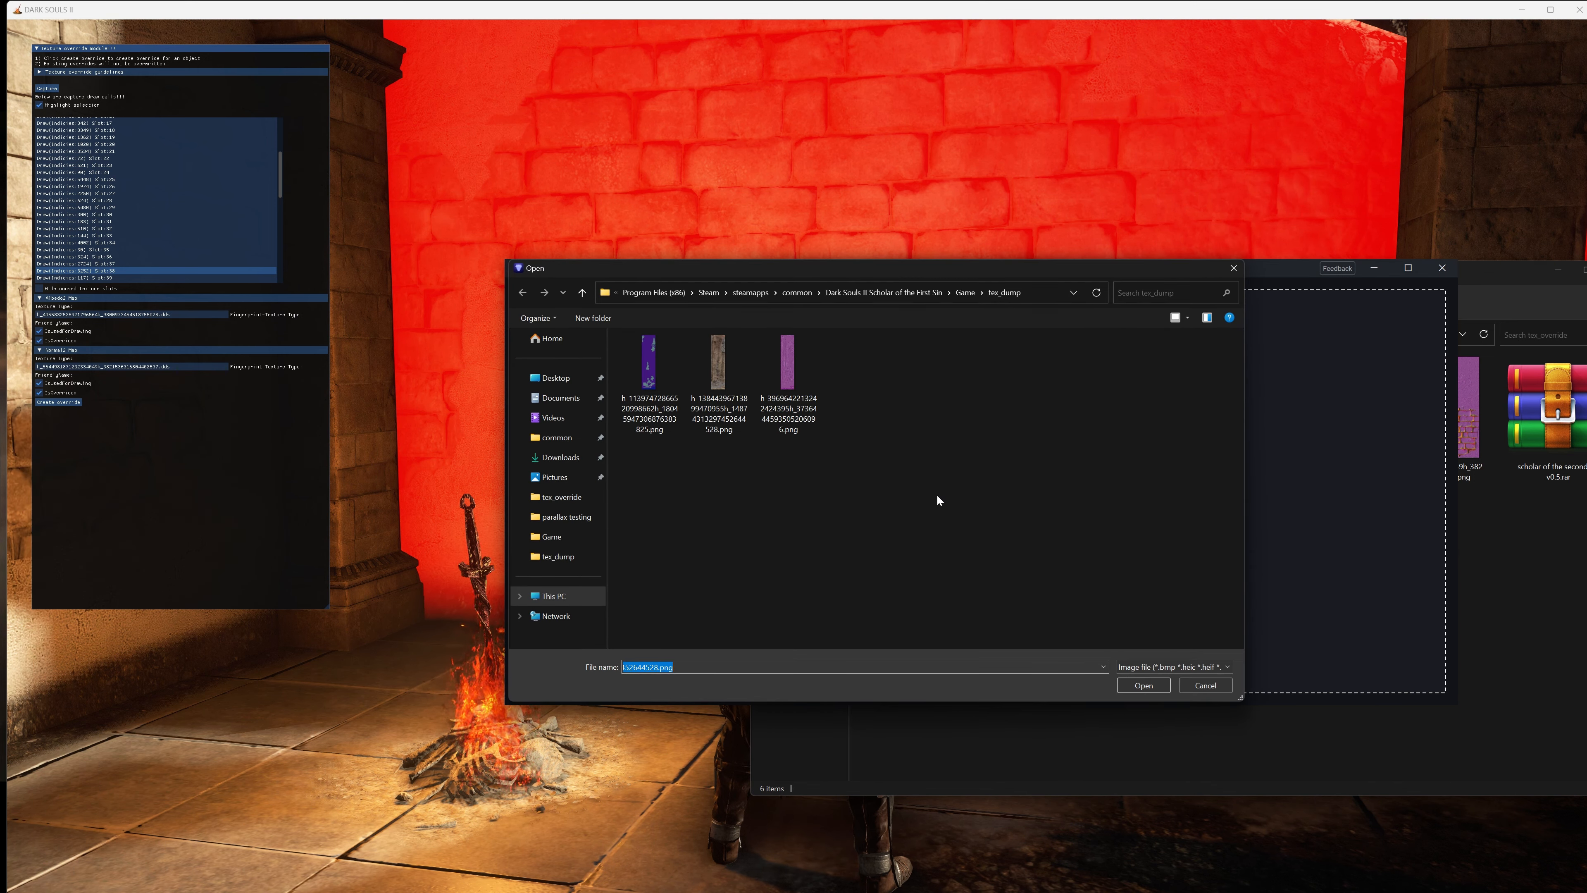
left_click(958, 294)
double_click(660, 551)
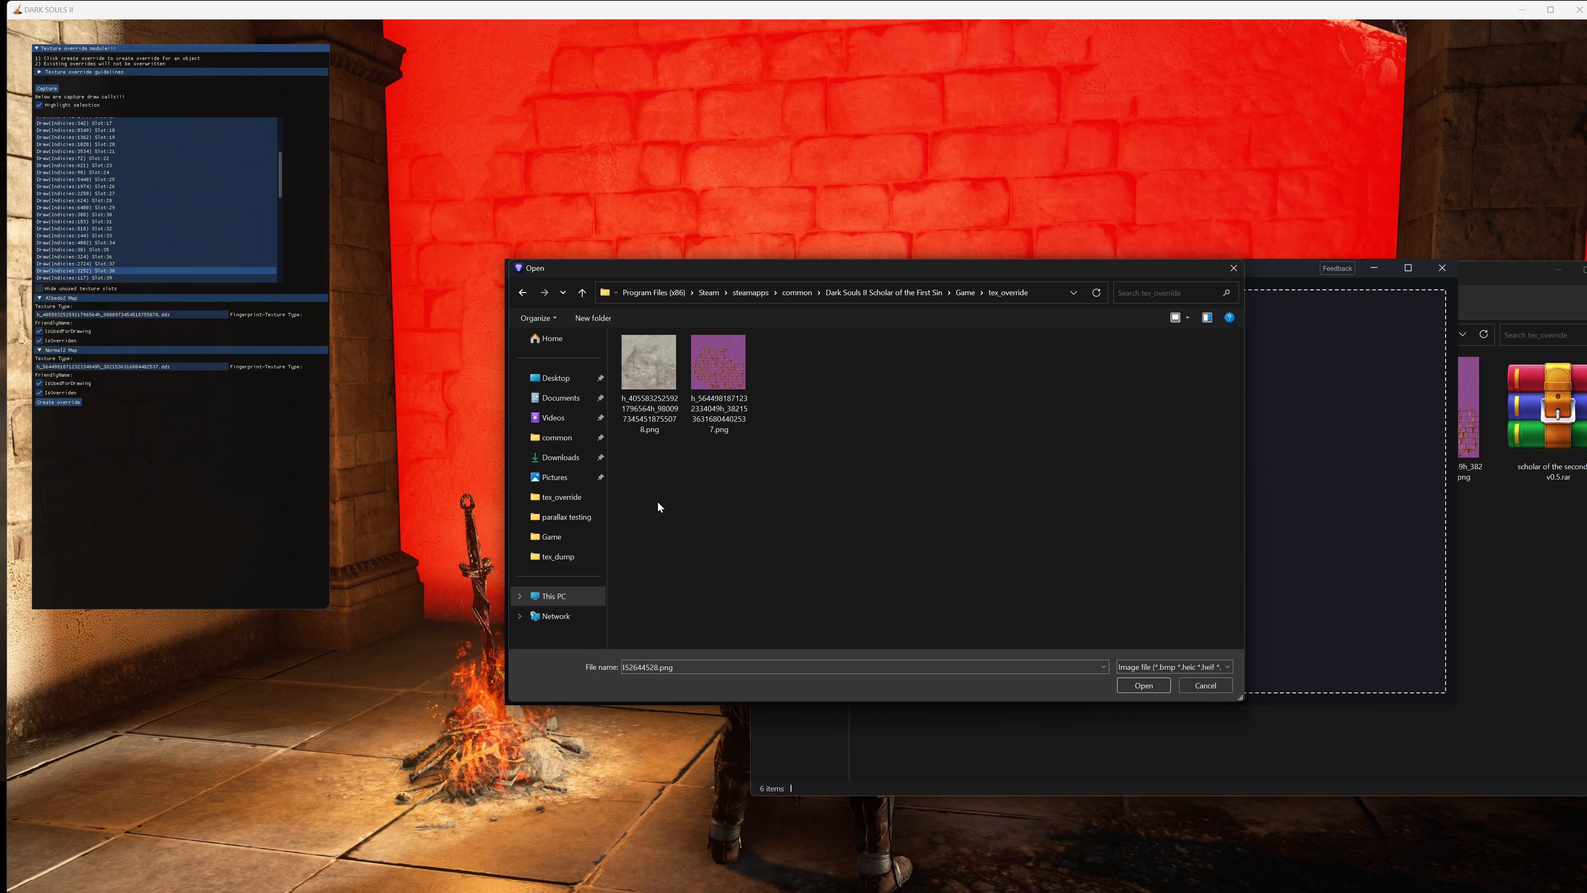
left_click_drag(657, 502, 752, 337)
left_click(1129, 689)
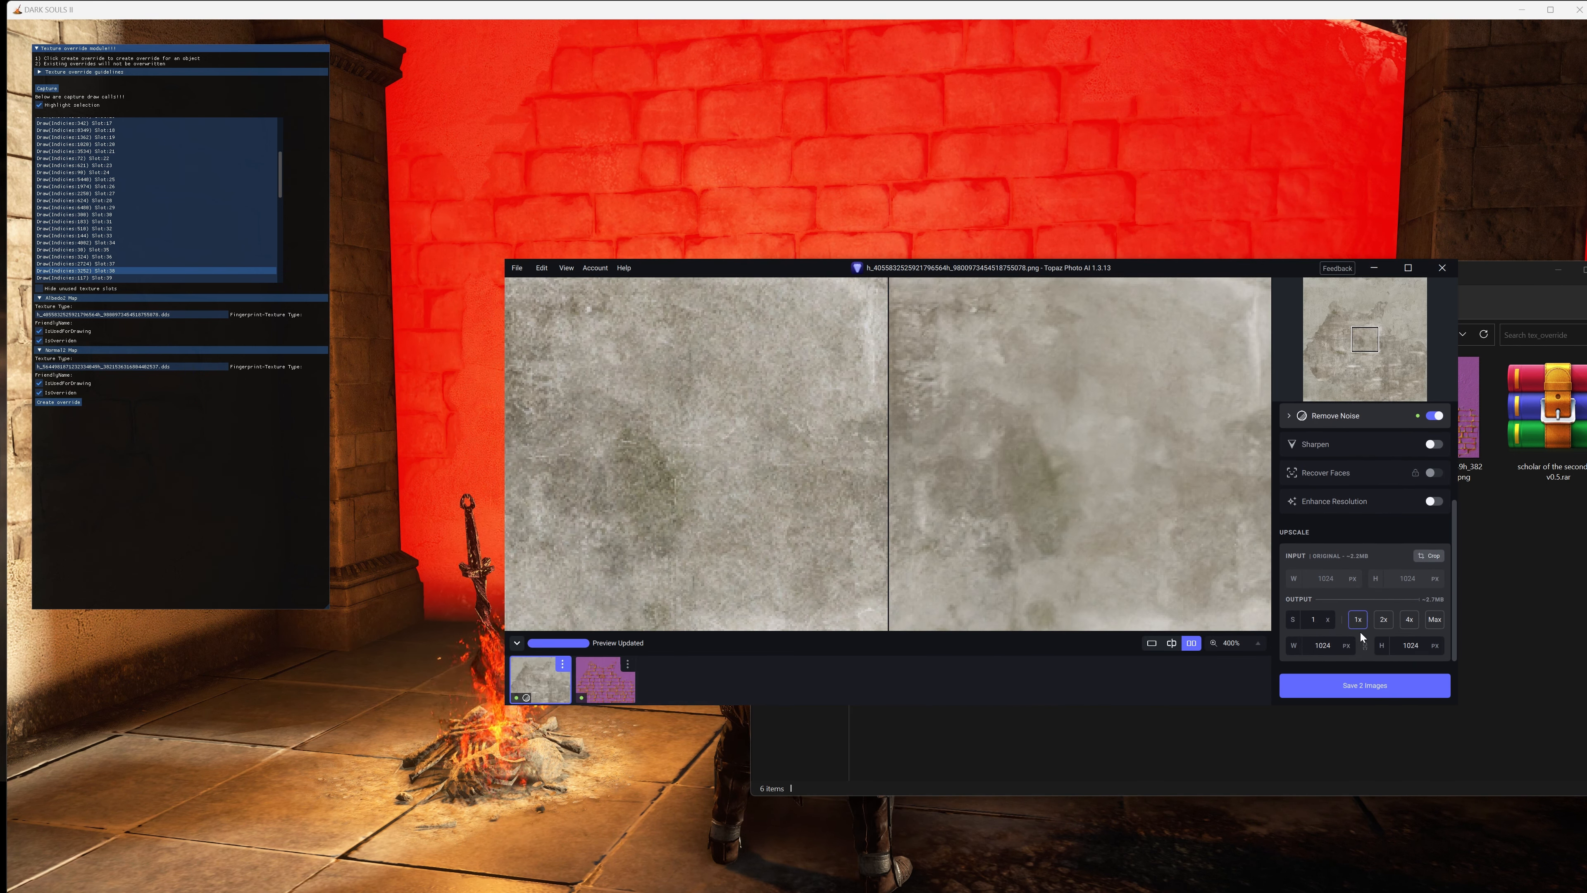
Upscale the grey wall texture 4x using the Standard Enhance Resolution model and compare its preview with the original
left_click(1409, 621)
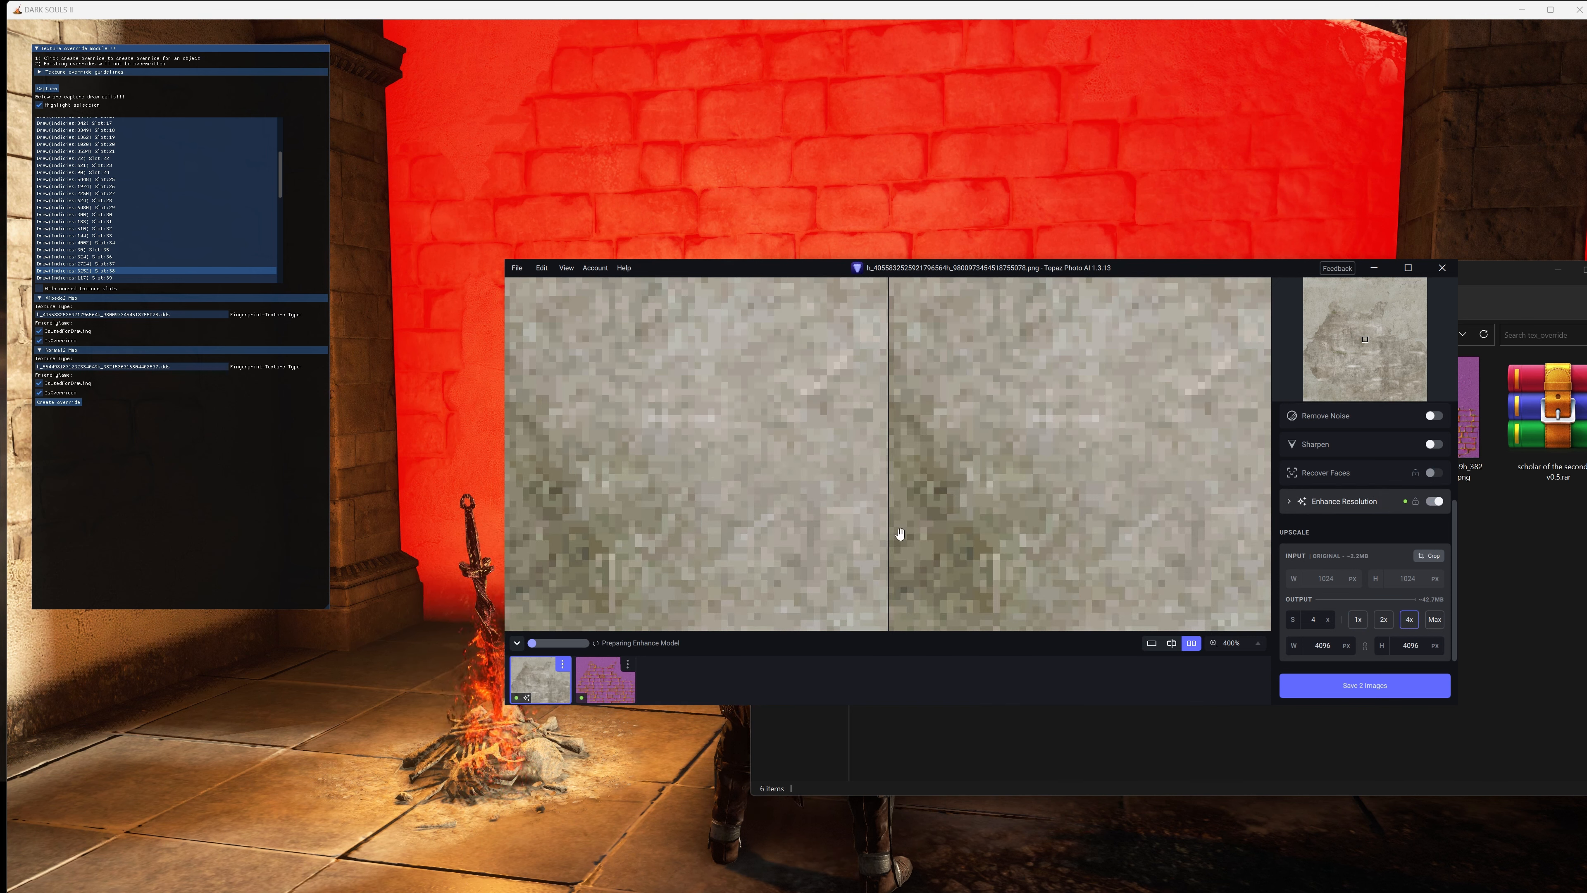
left_click(1291, 503)
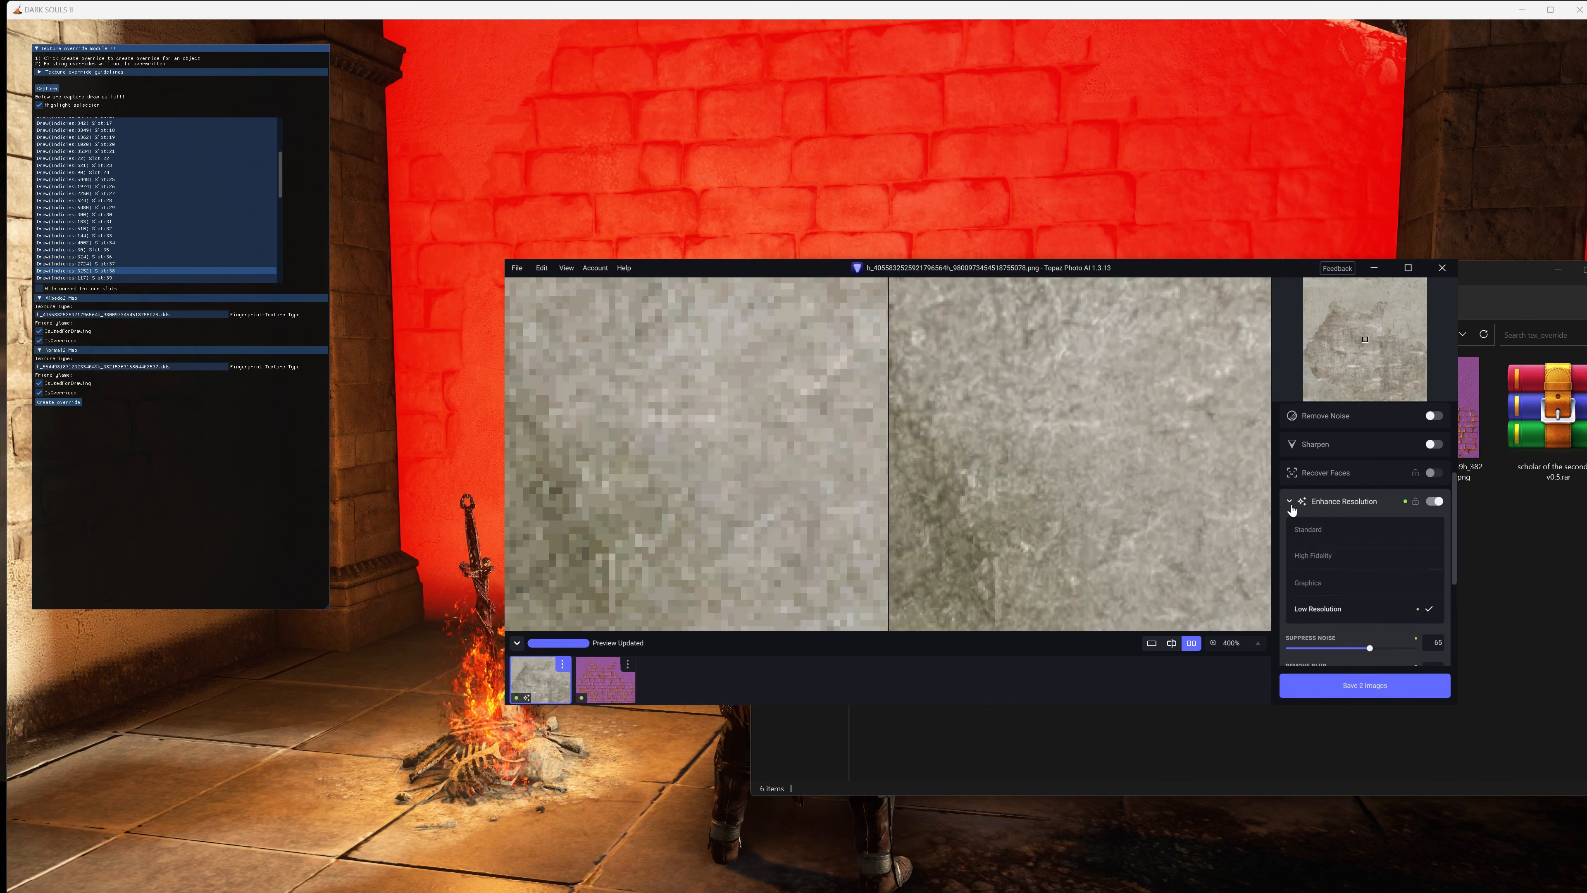
left_click(1325, 530)
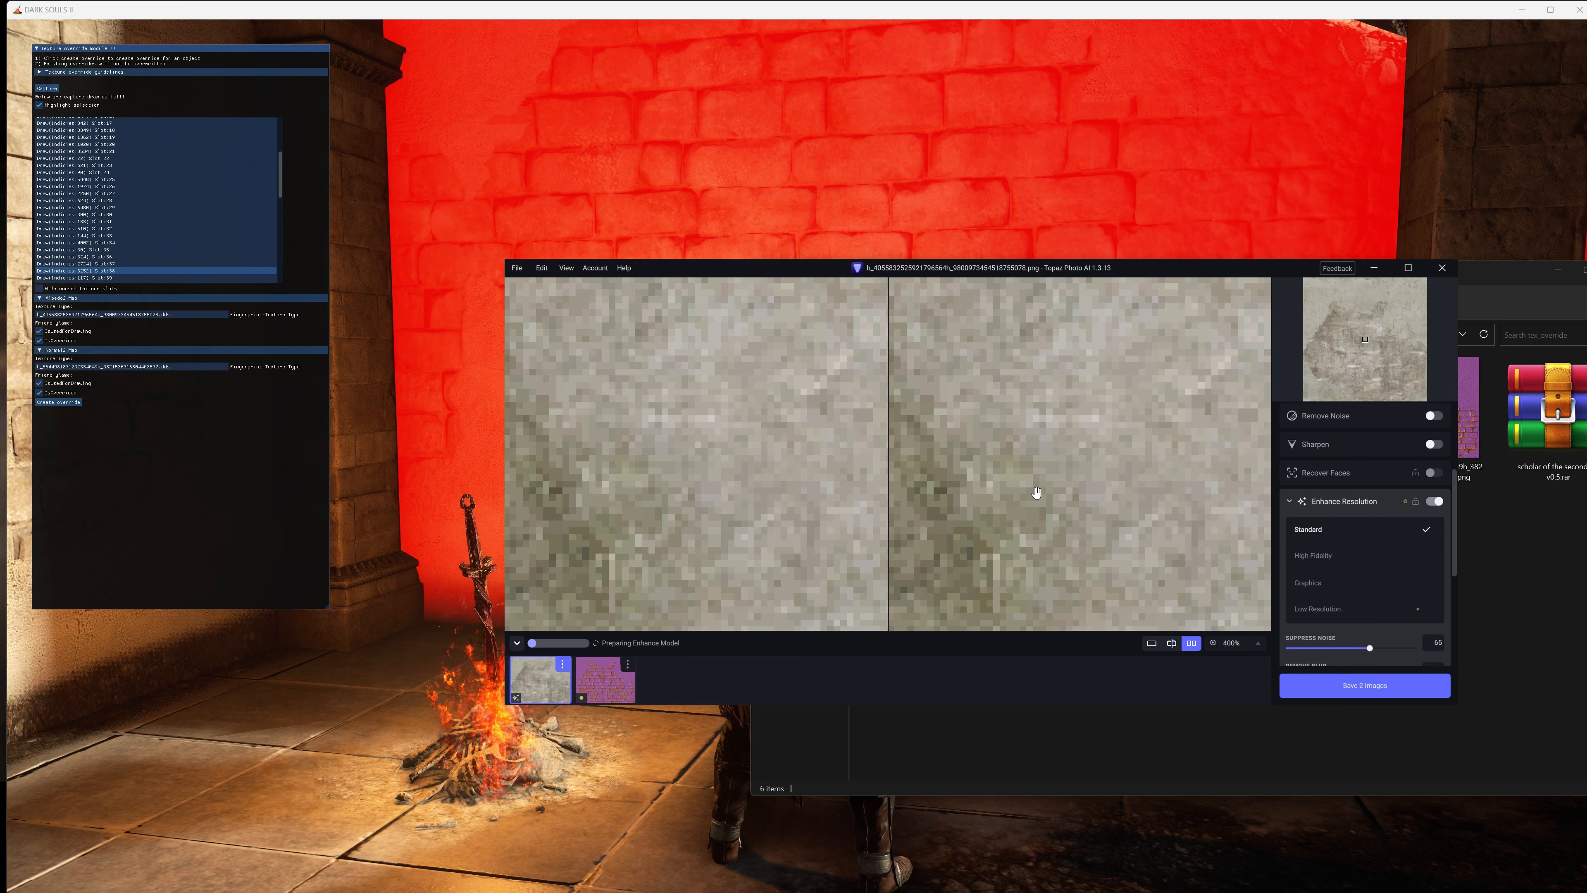
scroll(1061, 510, "down", 2)
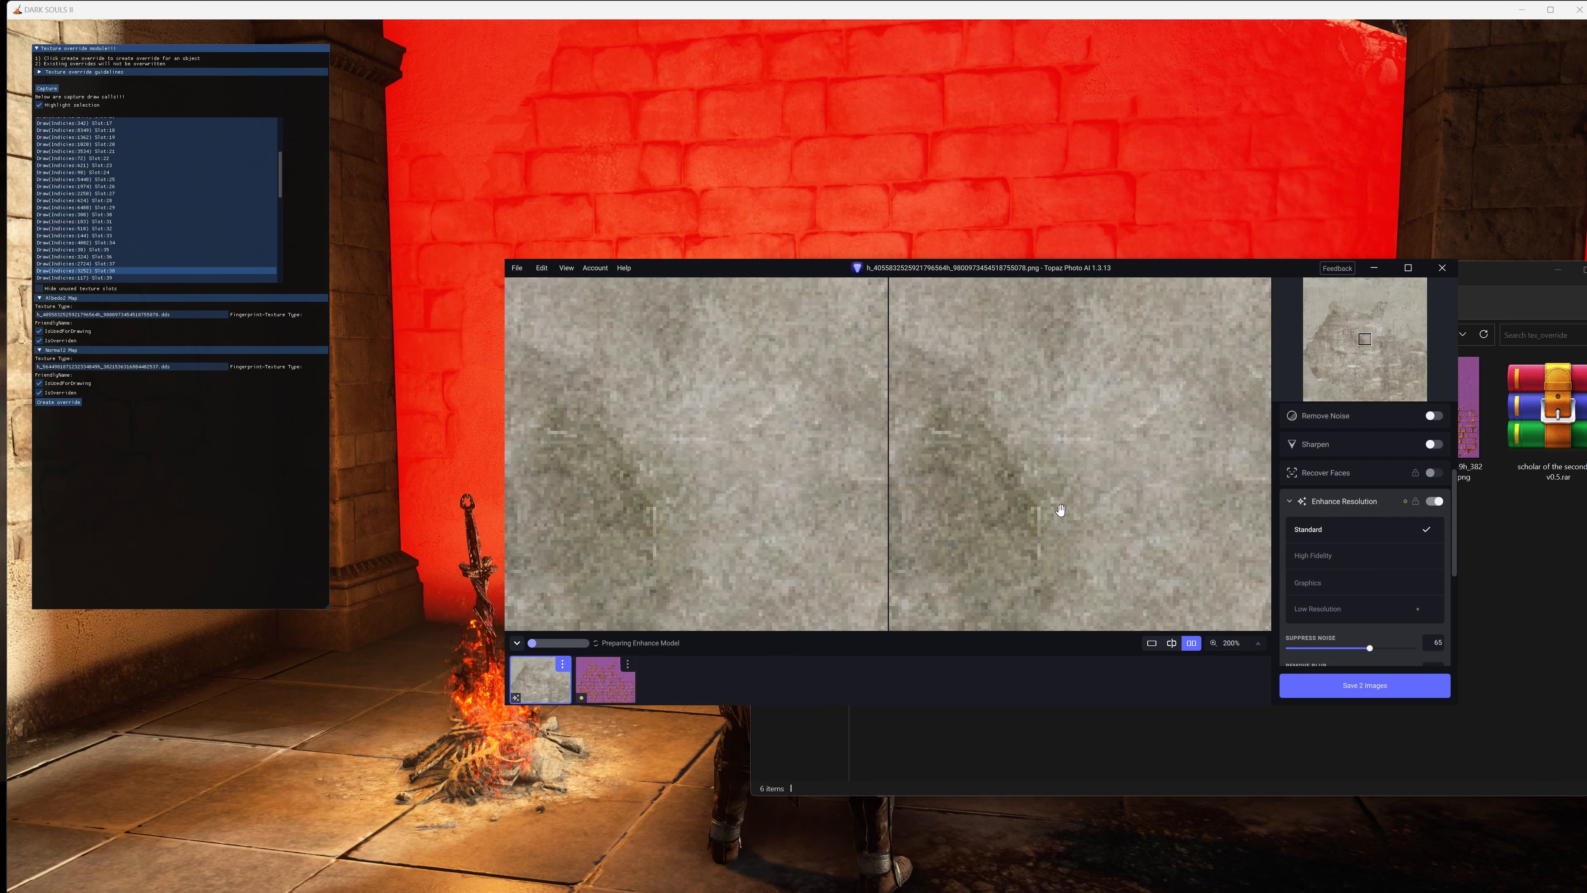
scroll(1061, 510, "up", 3)
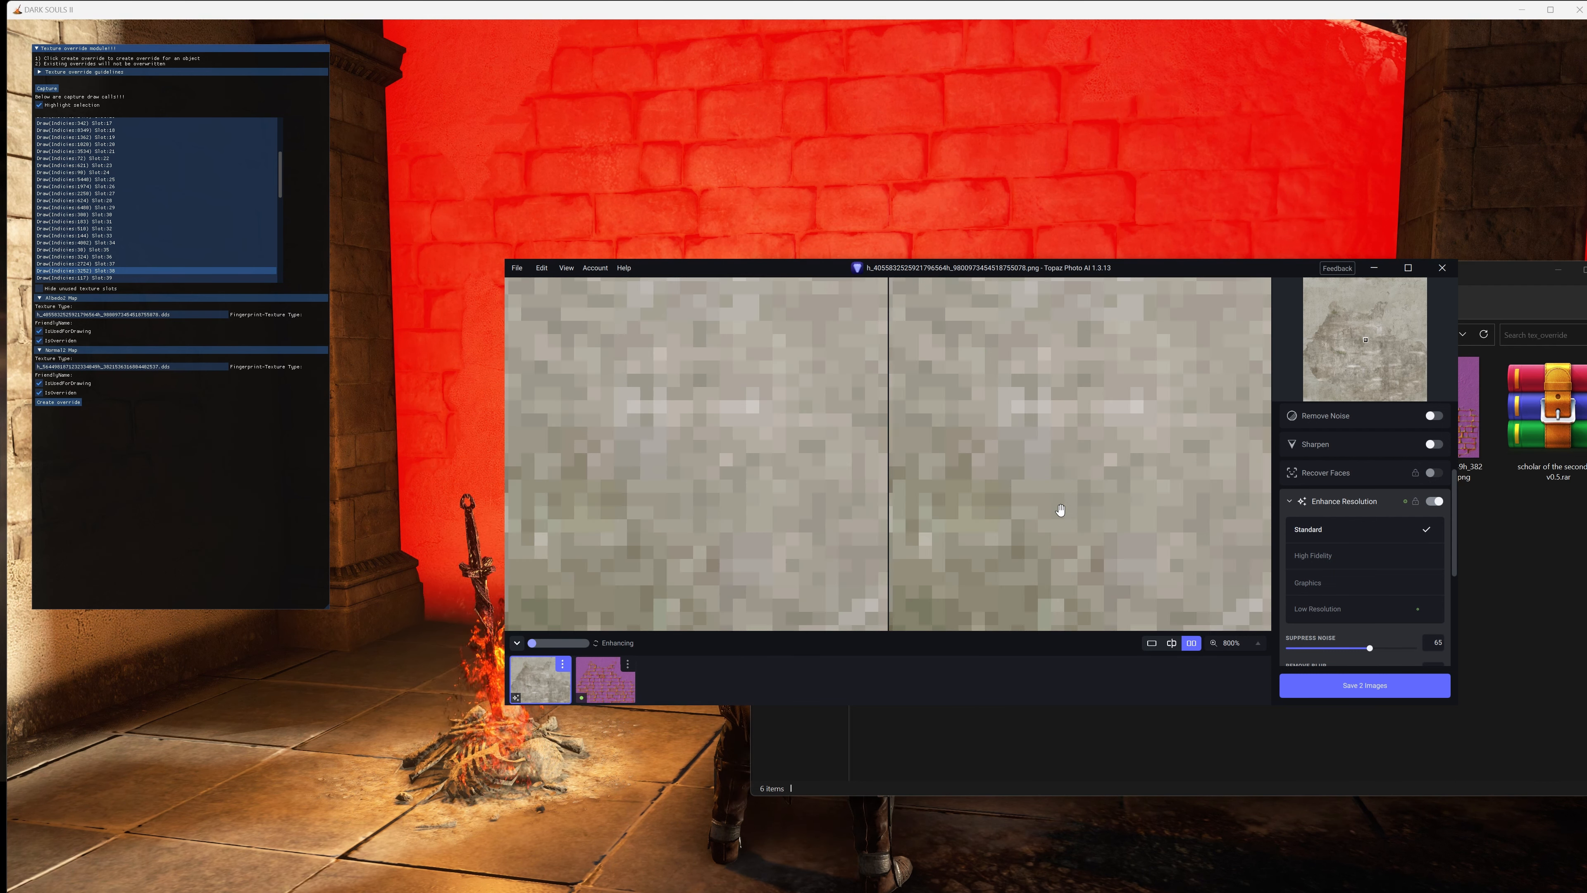
scroll(1060, 510, "down", 1)
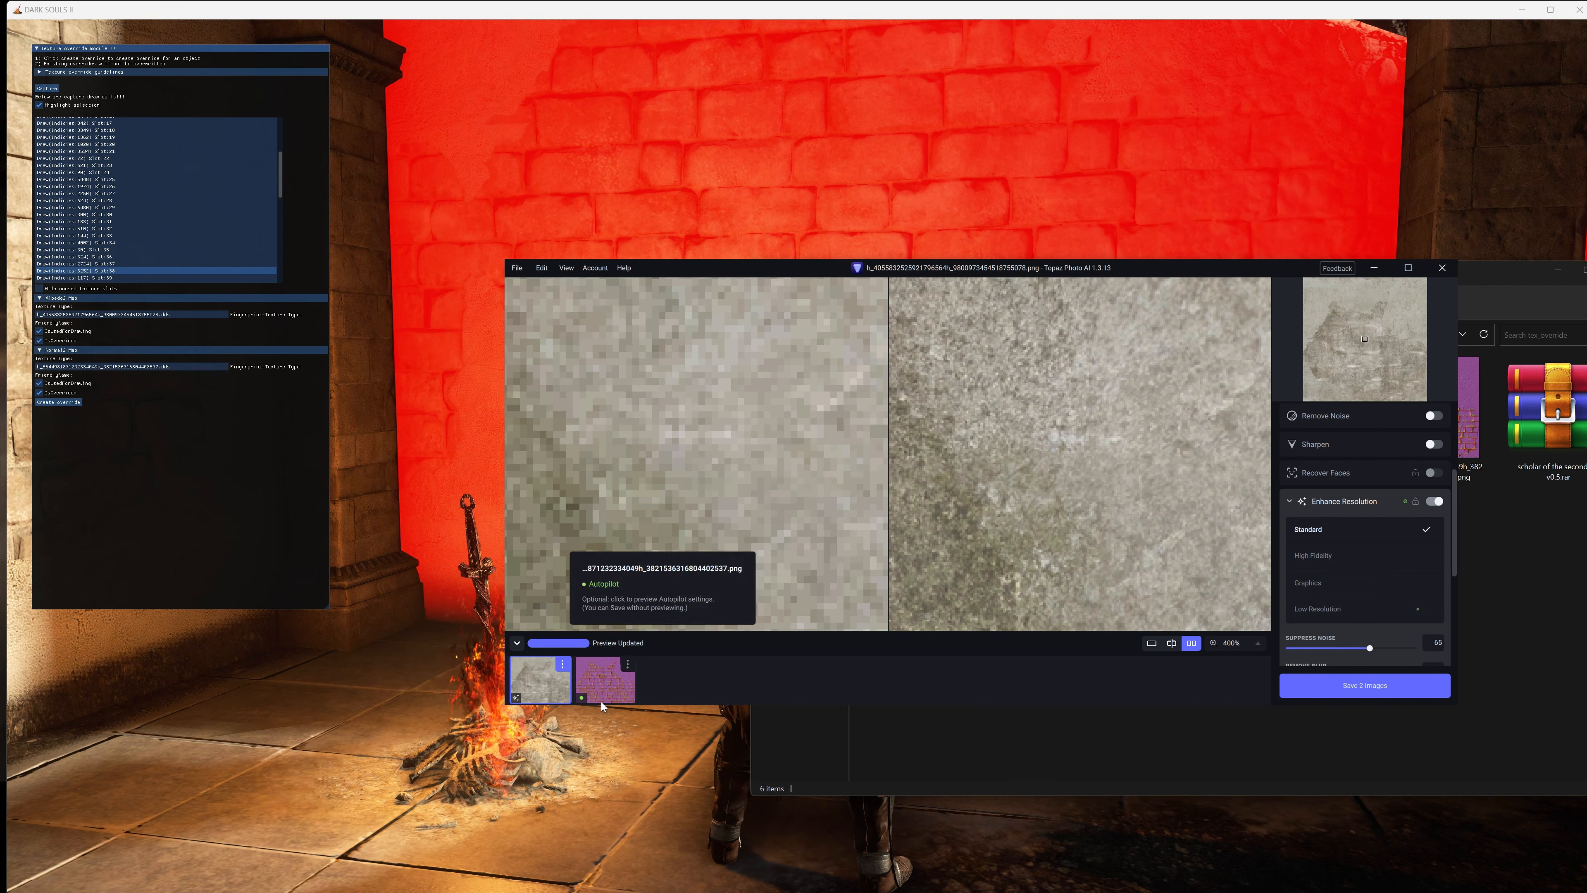
Apply the current upscale settings to all images and save both PNGs to their original folder in the input format, overwriting the originals
left_click(541, 267)
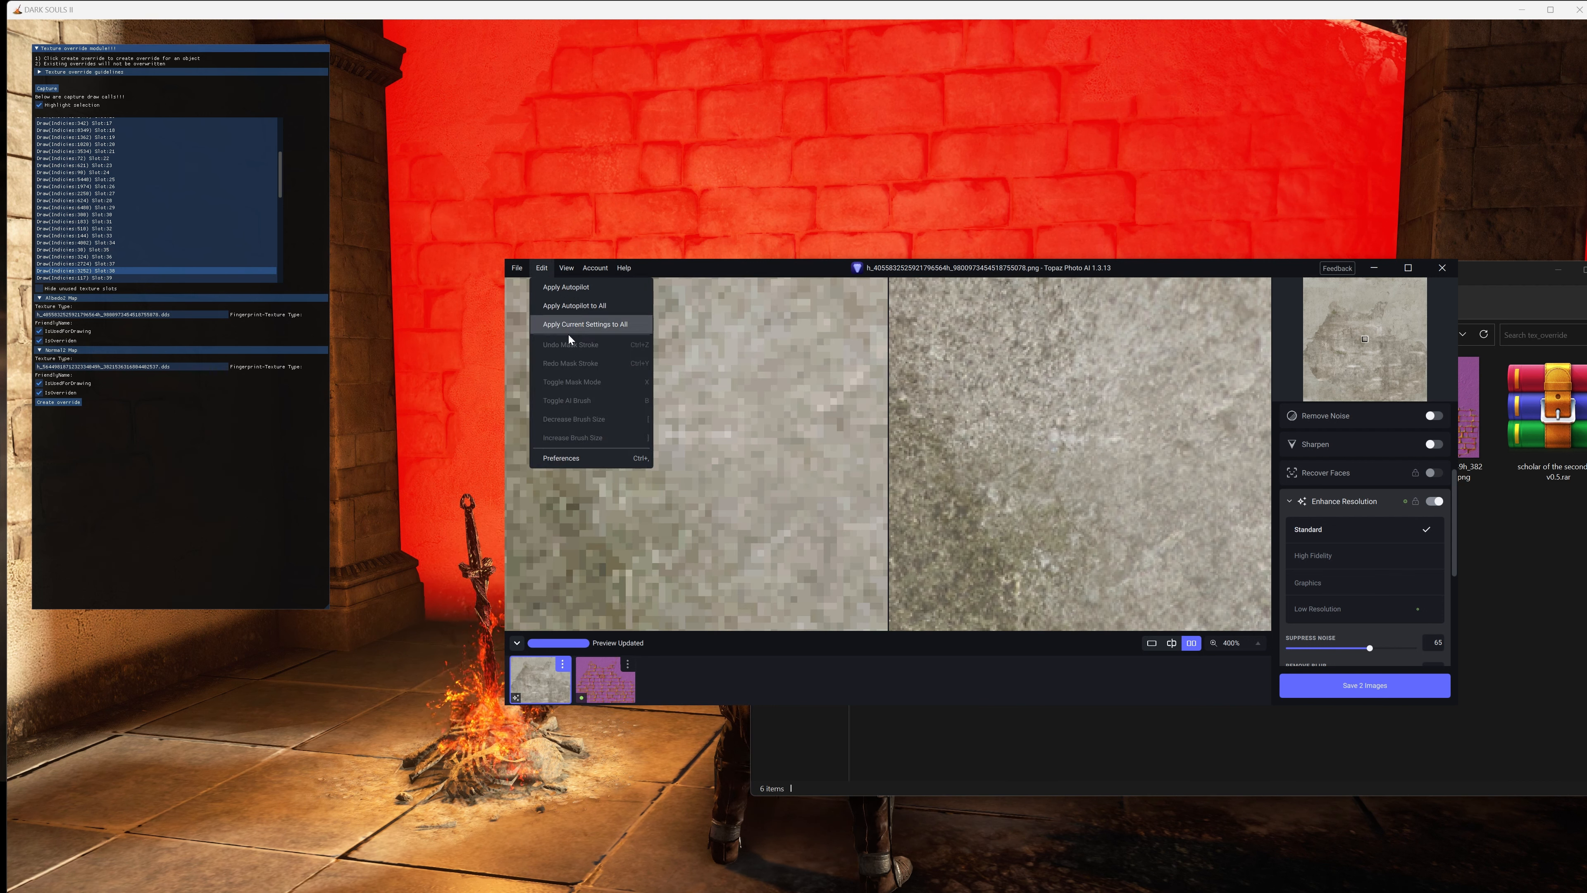
left_click(571, 330)
left_click(1100, 491)
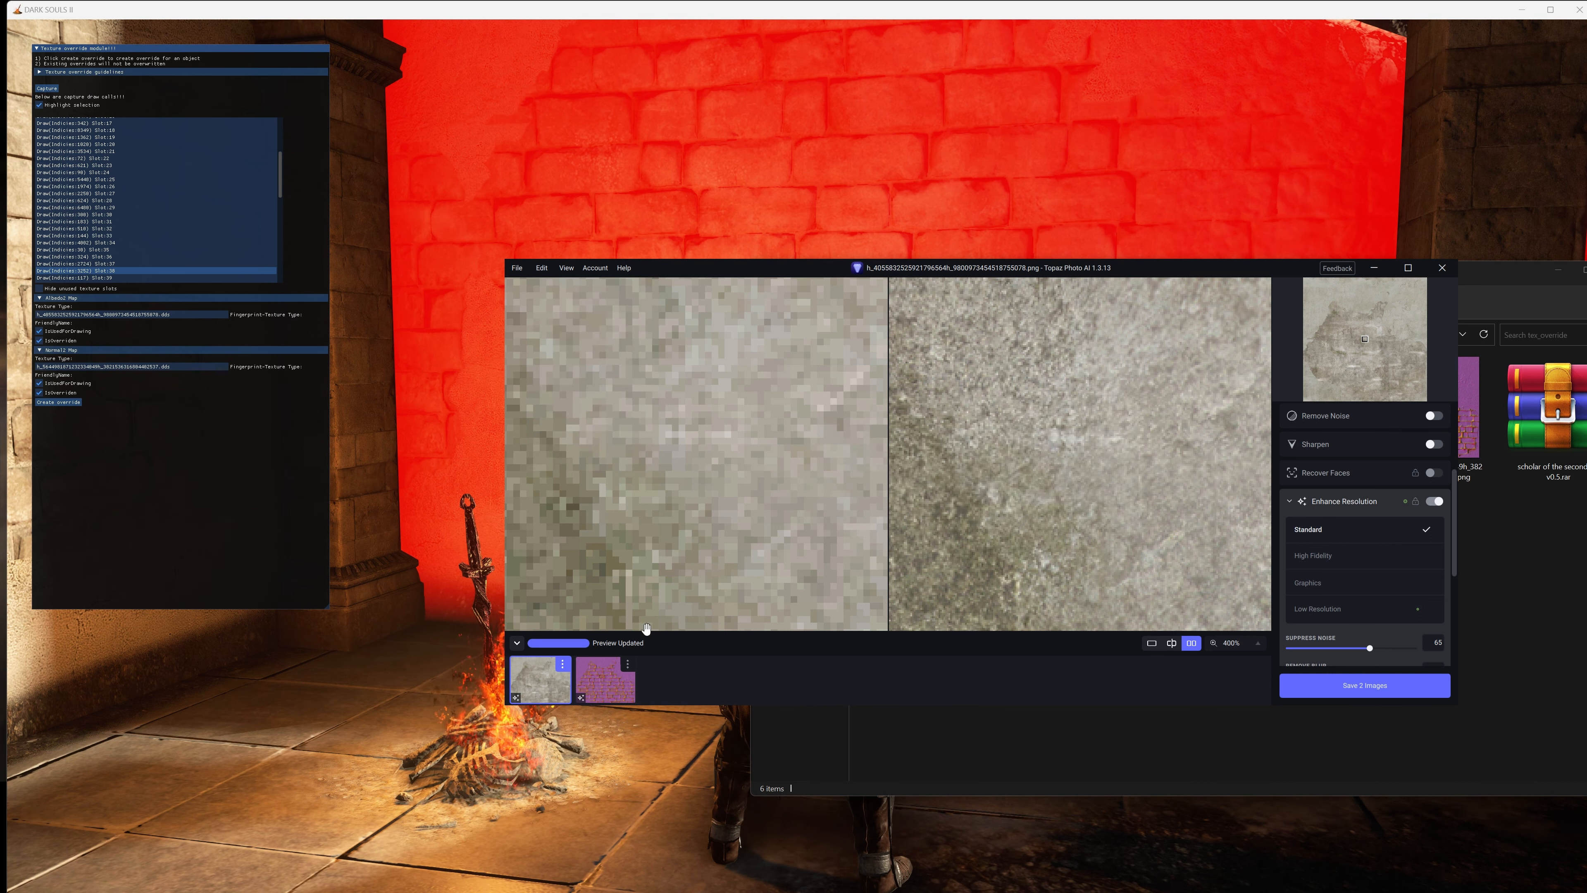
left_click(600, 684)
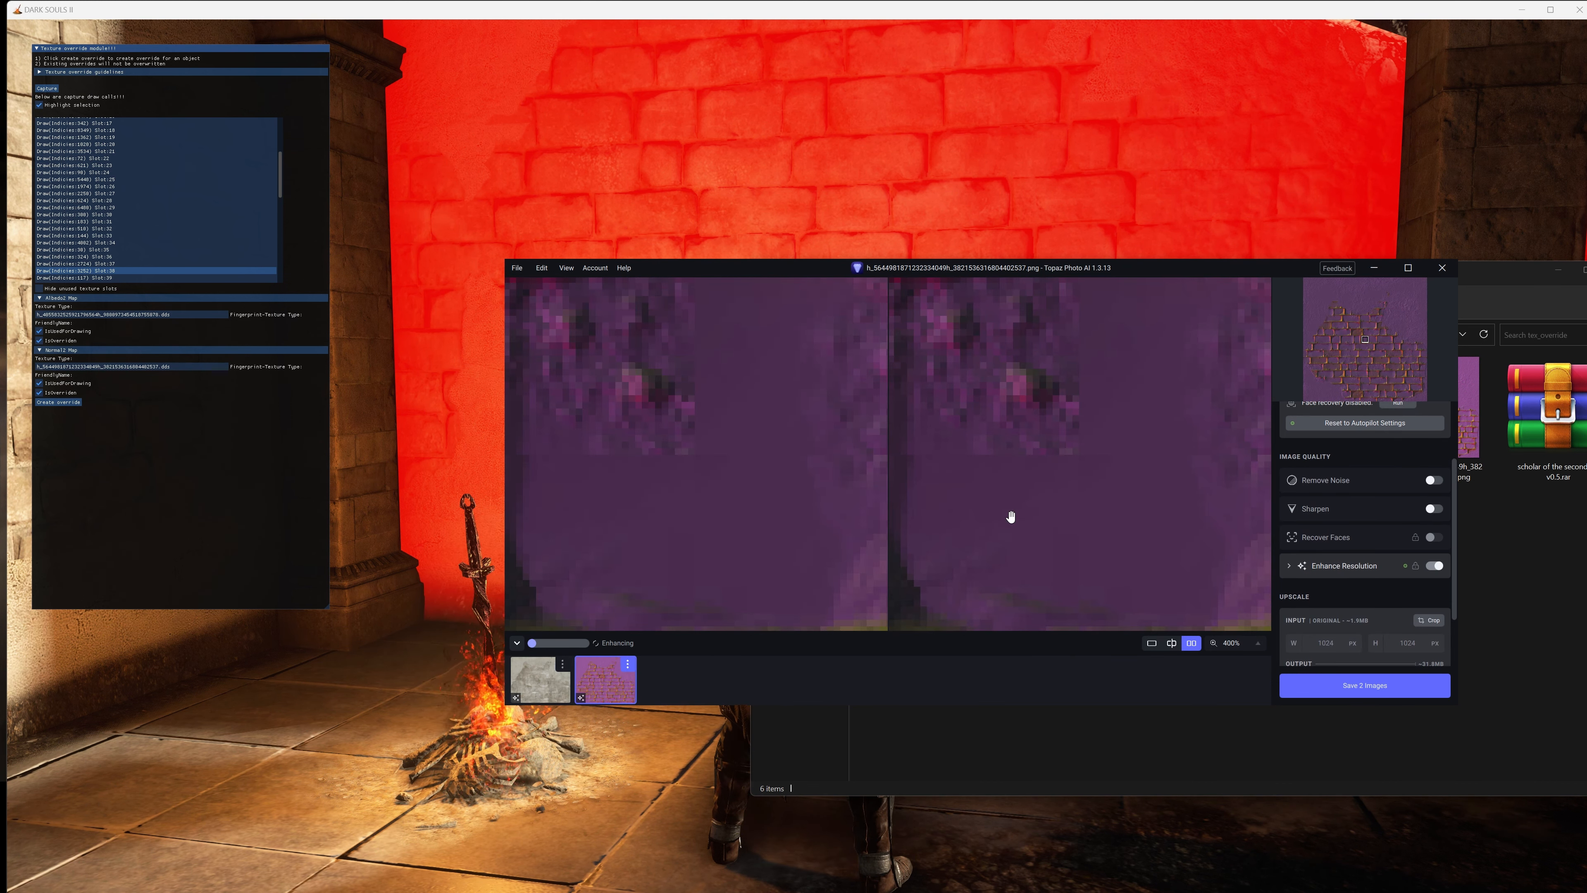
left_click(1334, 691)
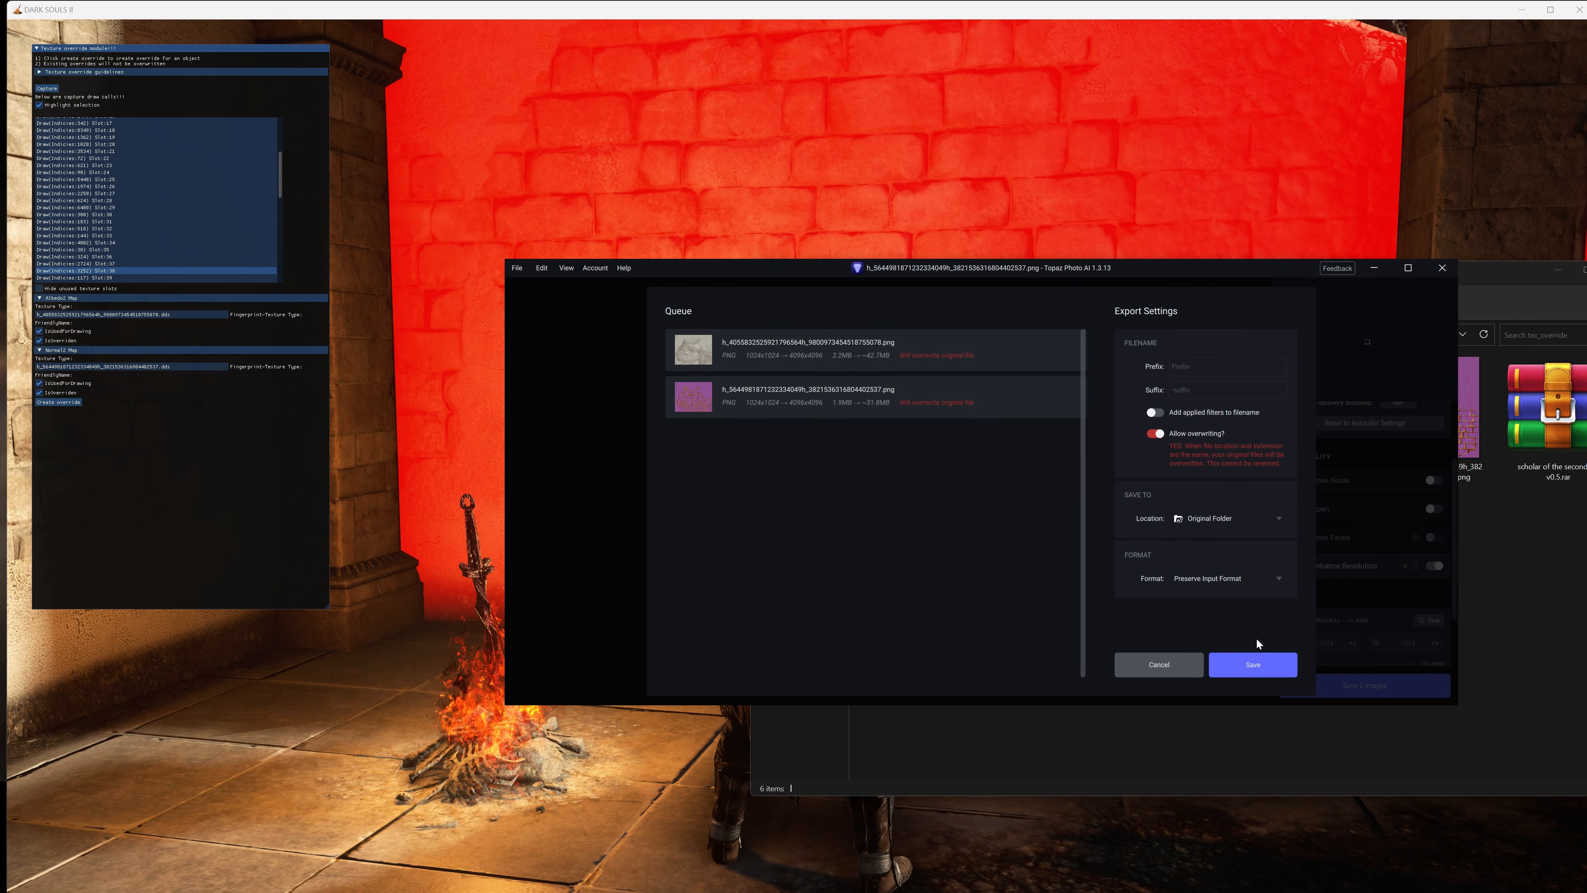
left_click(1235, 656)
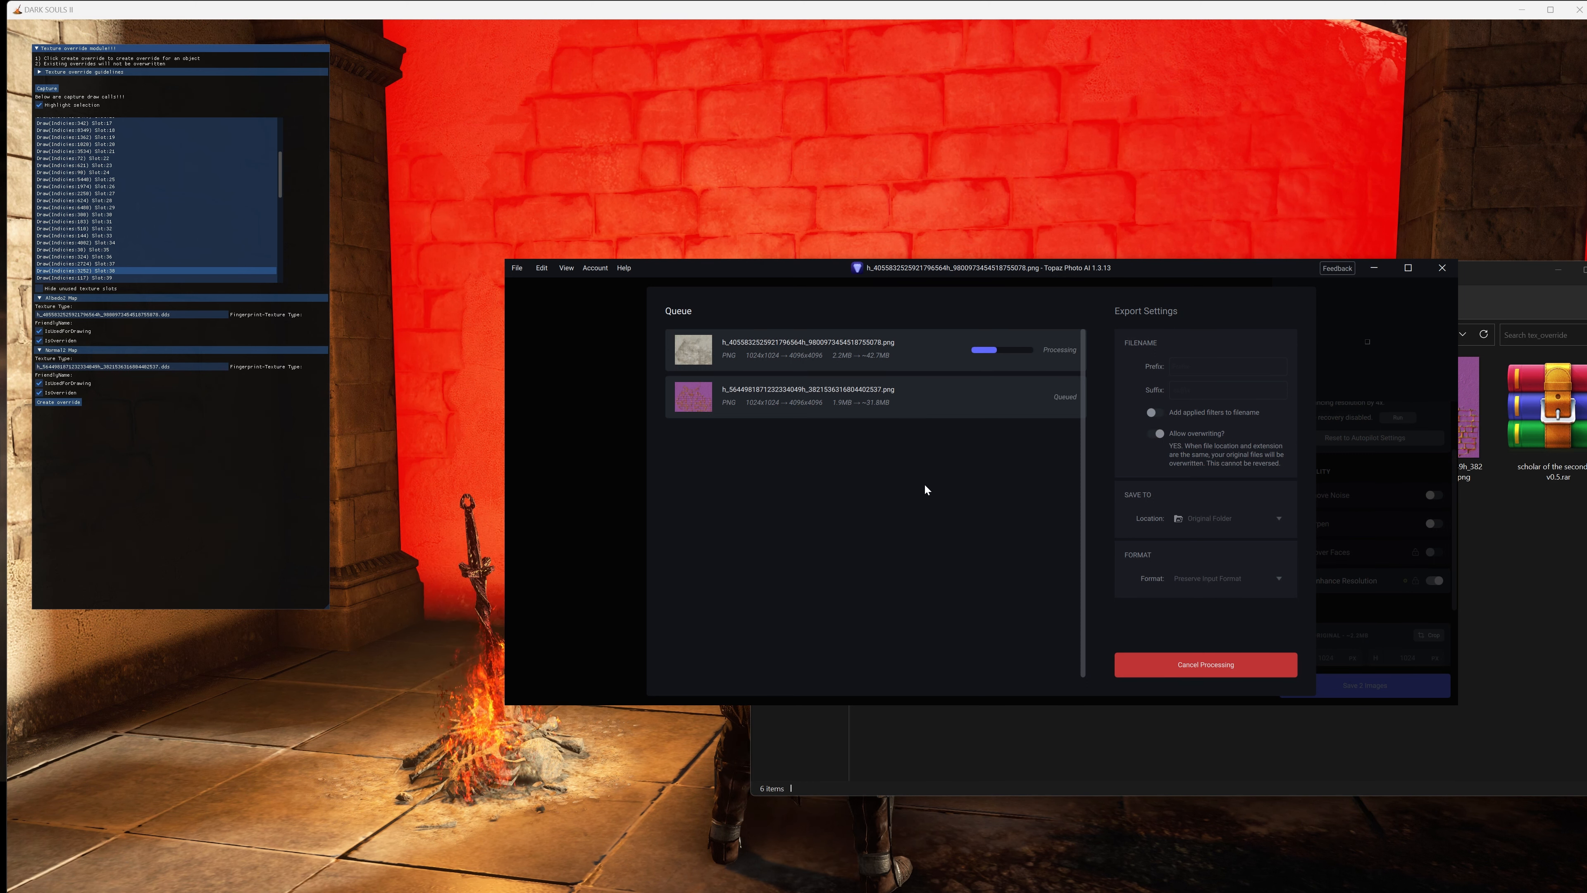
Return to the tex_override folder in File Explorer, select both upscaled wall PNGs and bring up their available file actions
left_click(904, 765)
left_click_drag(1190, 266, 864, 445)
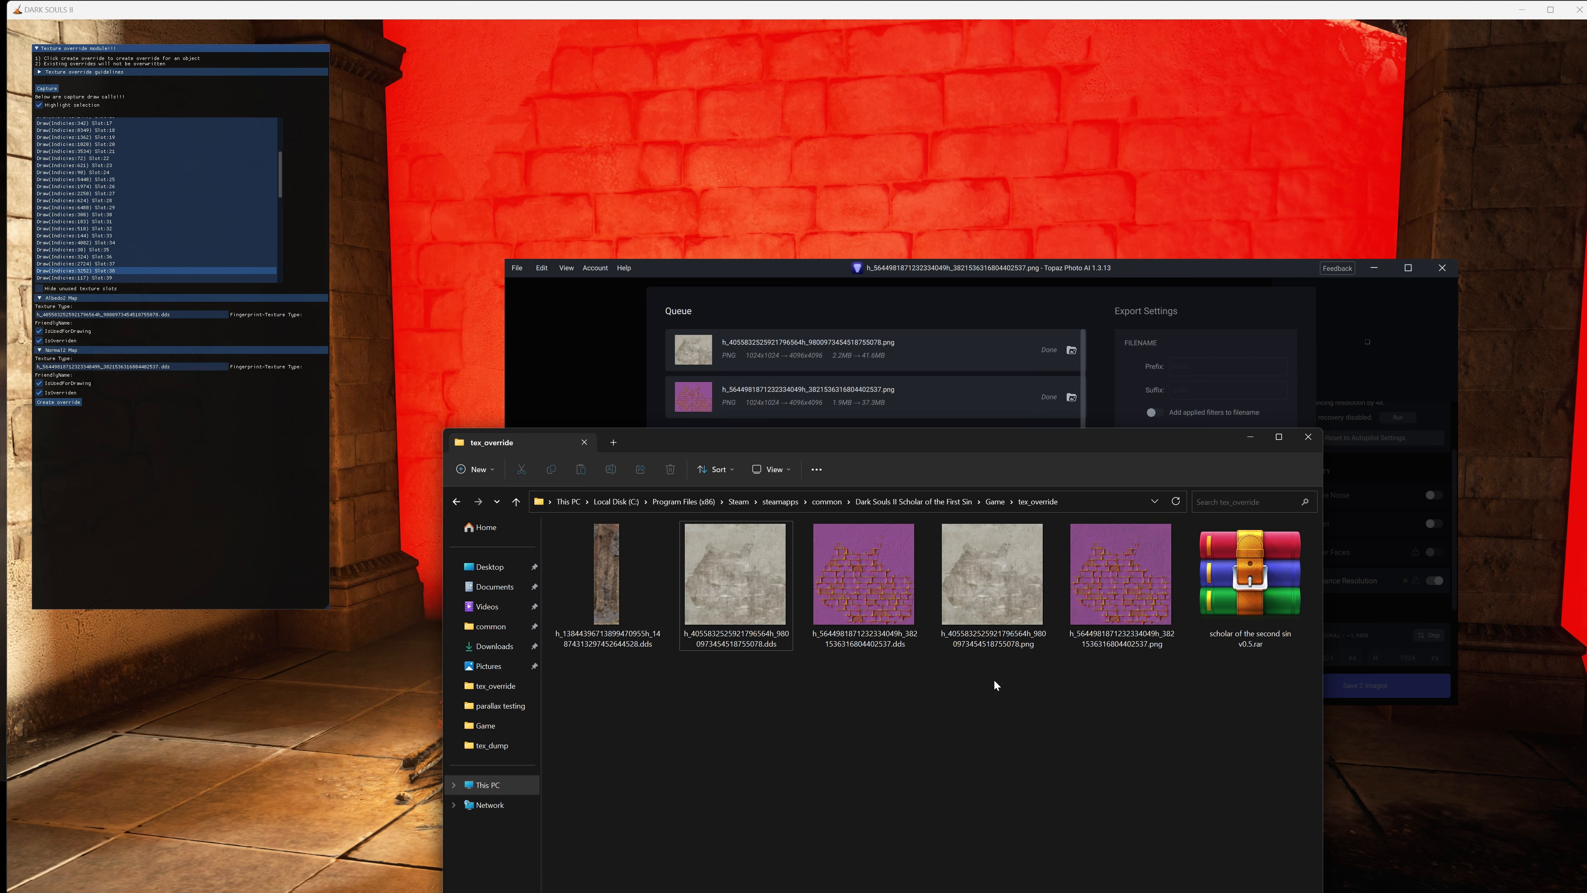
left_click_drag(993, 678, 865, 589)
left_click_drag(1007, 724, 1115, 591)
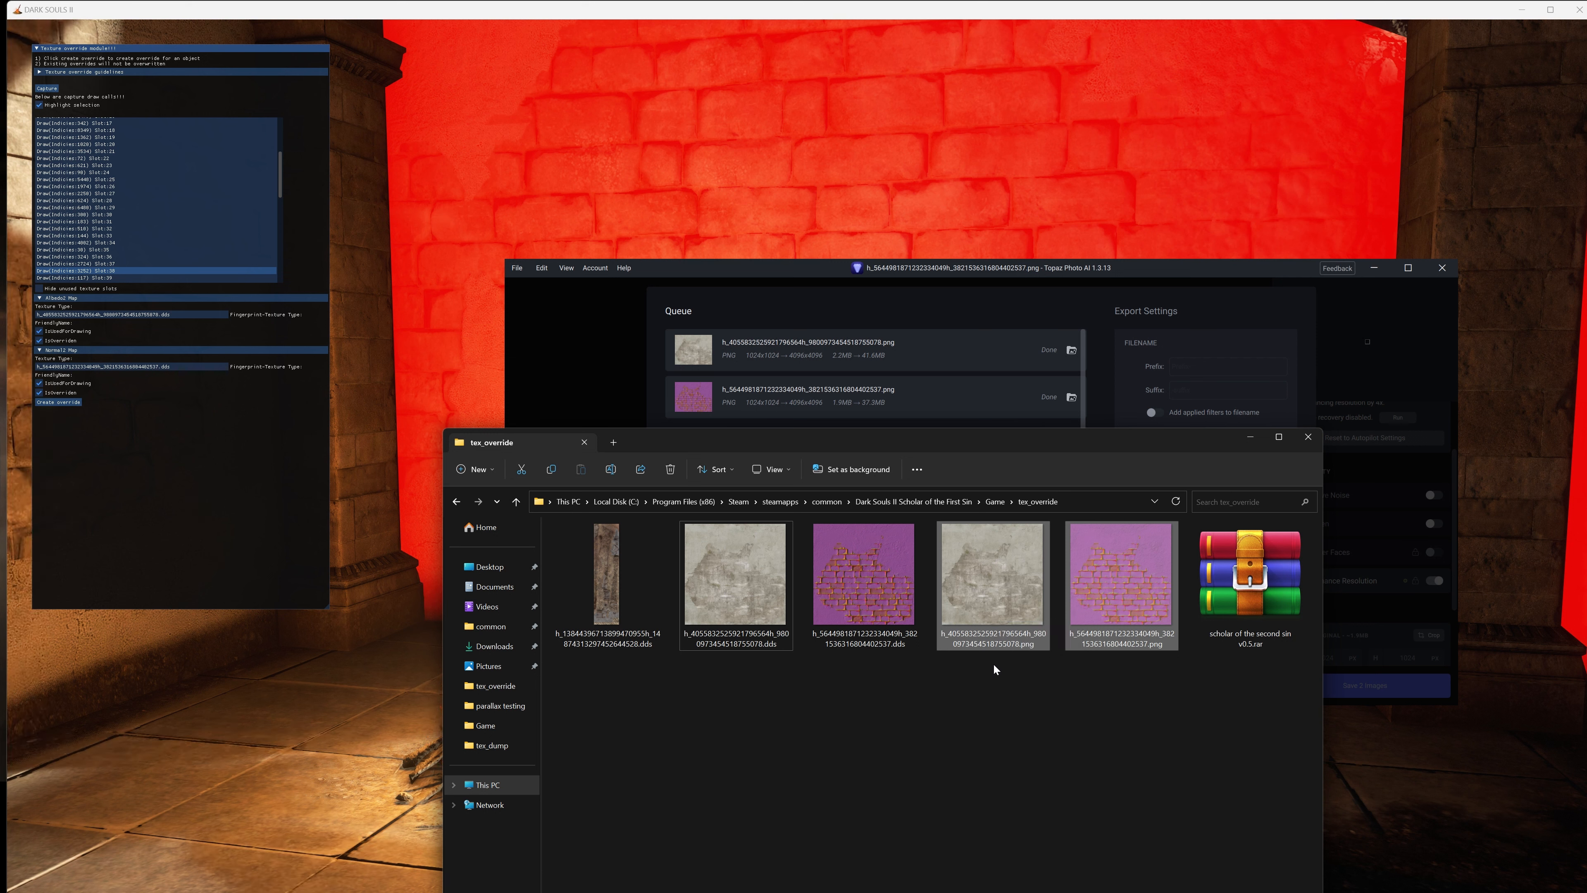
right_click(1033, 584)
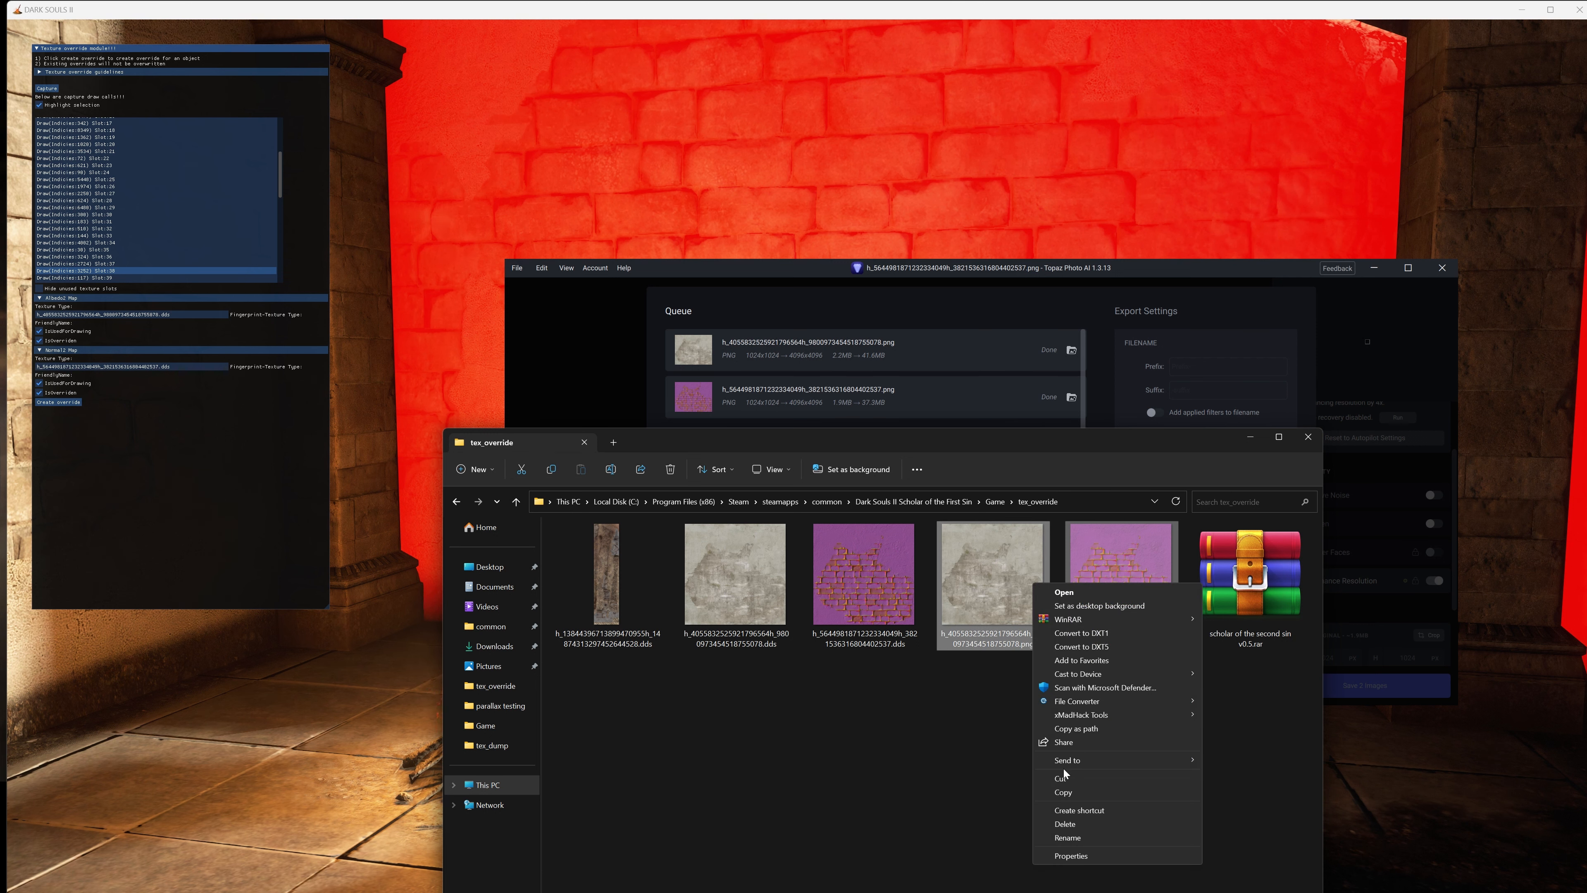